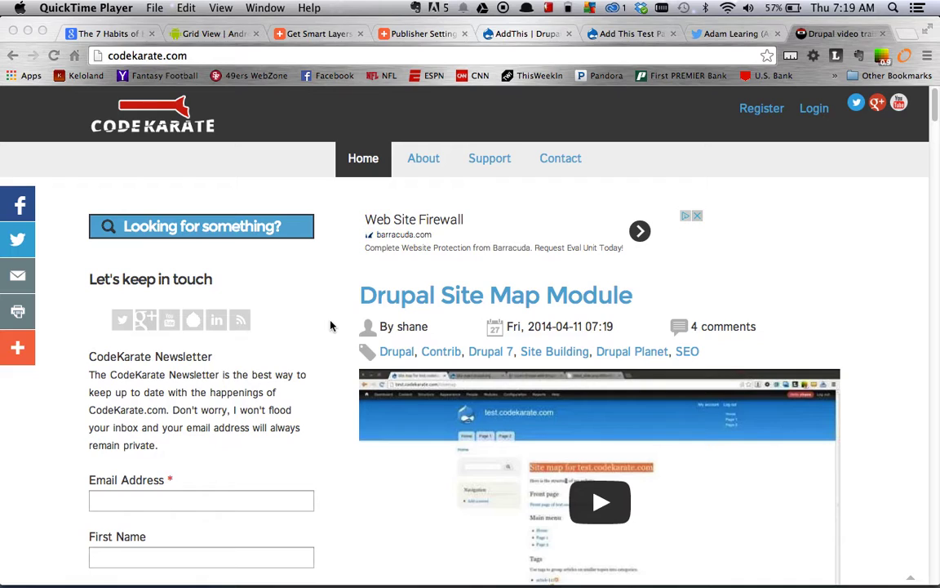
Step: Review the description of the AddThis module on its Drupal.org project page
click(544, 35)
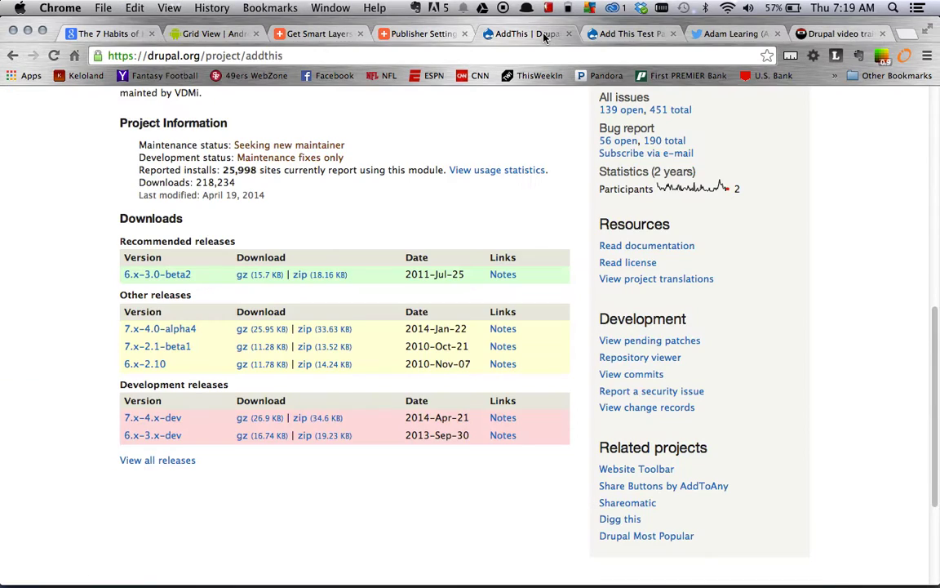
scroll(497, 190, up, 10)
scroll(497, 189, down, 2)
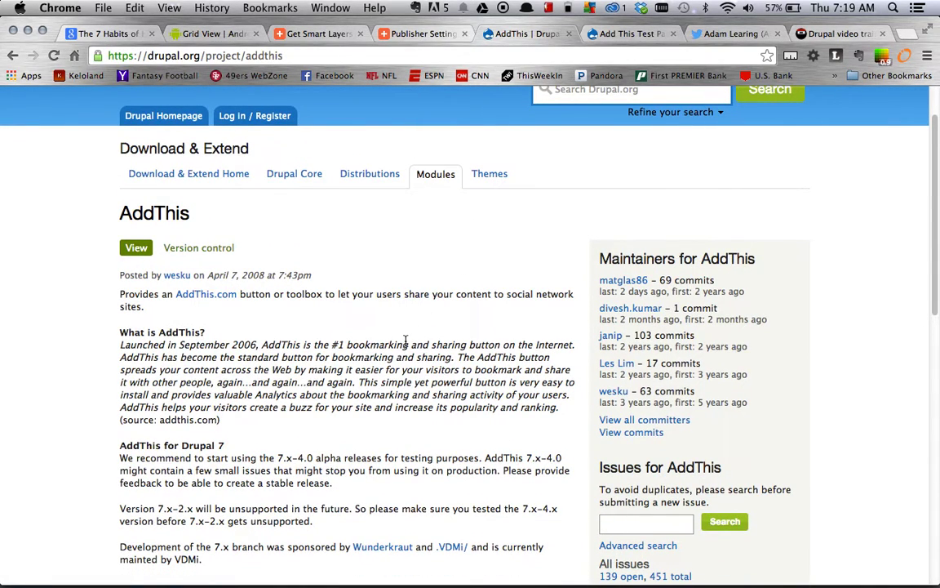
scroll(405, 341, down, 3)
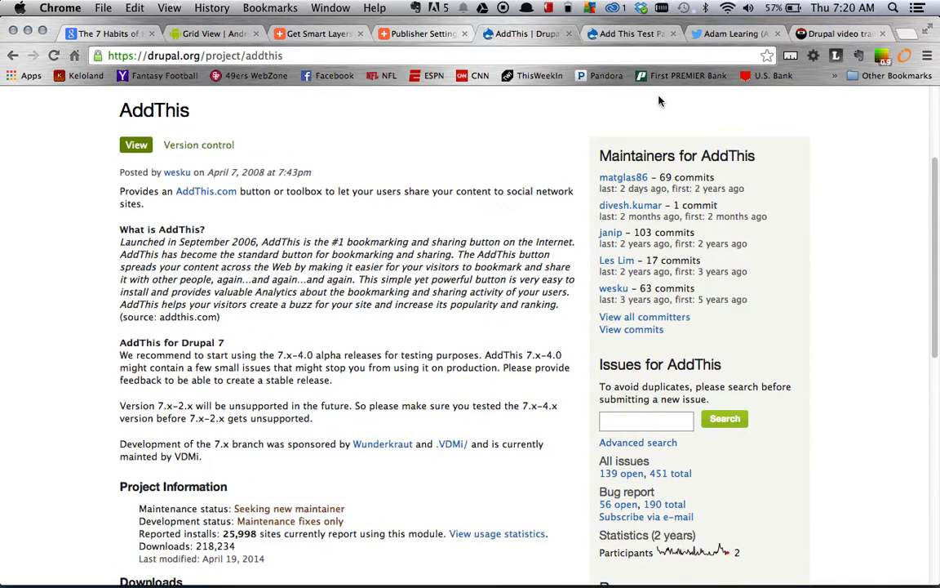
Step: View the open Twitter profile page and the posts on the CodeKarate home page
click(718, 33)
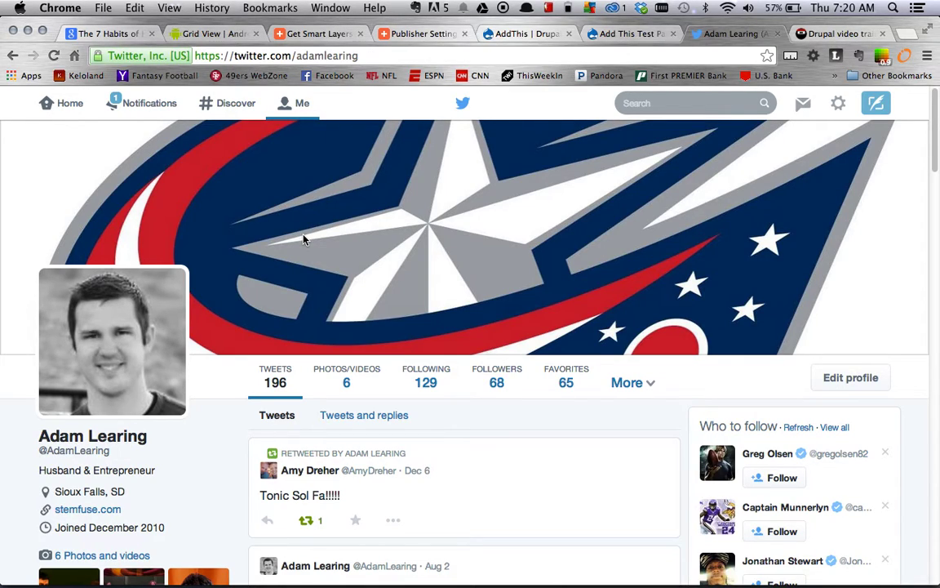
click(808, 34)
scroll(286, 314, down, 5)
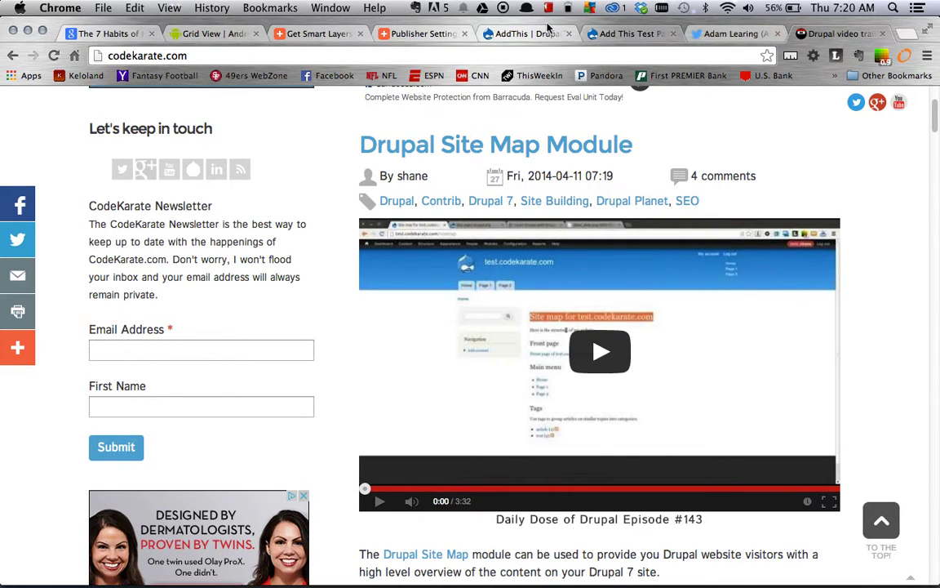
Step: Examine the project information and available releases on the AddThis module's Drupal.org page
click(523, 33)
scroll(275, 220, up, 2)
scroll(276, 220, down, 10)
scroll(276, 220, up, 1)
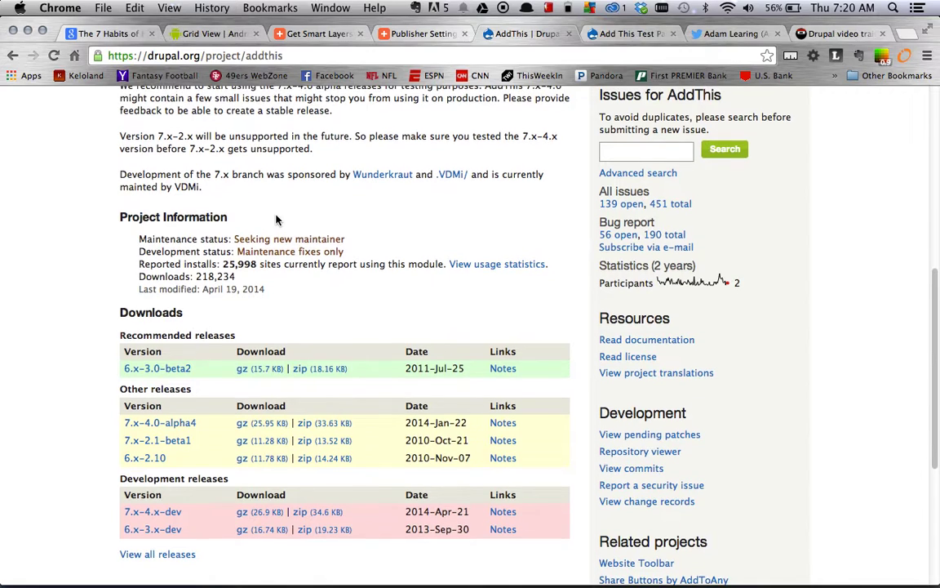
scroll(276, 220, down, 4)
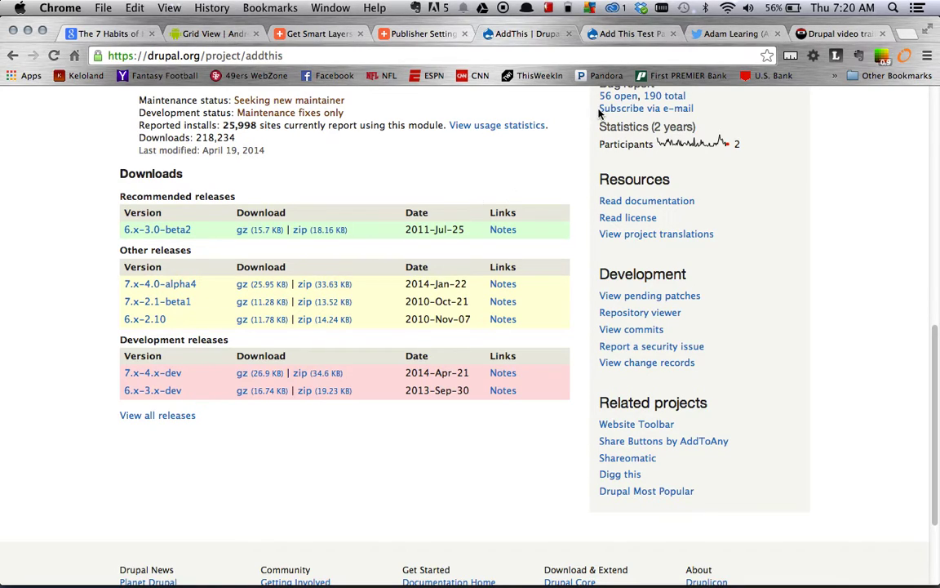
Step: Enable the AddThis and AddThis Displays modules on the Codekarate Development site and save the module configuration
click(628, 33)
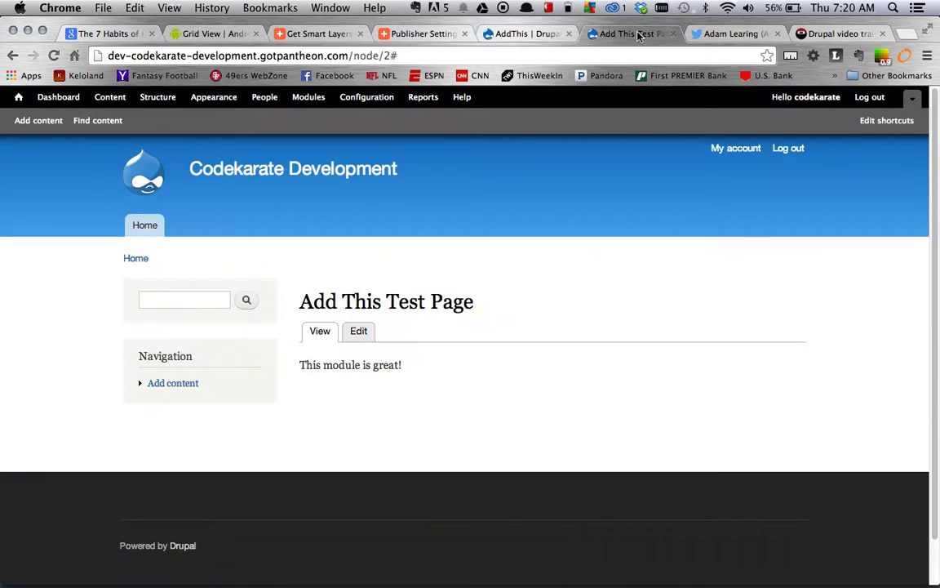
click(311, 101)
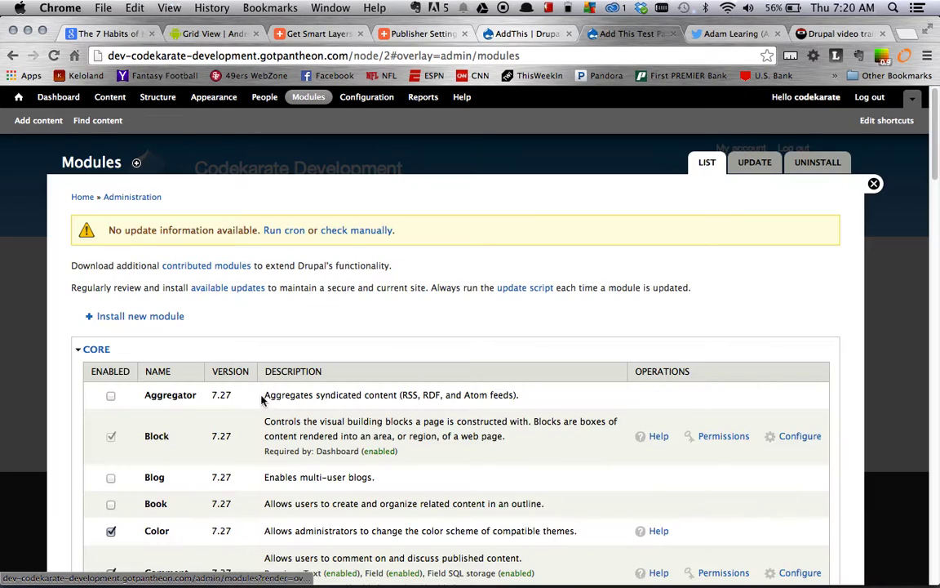
scroll(261, 400, down, 20)
click(112, 410)
click(113, 458)
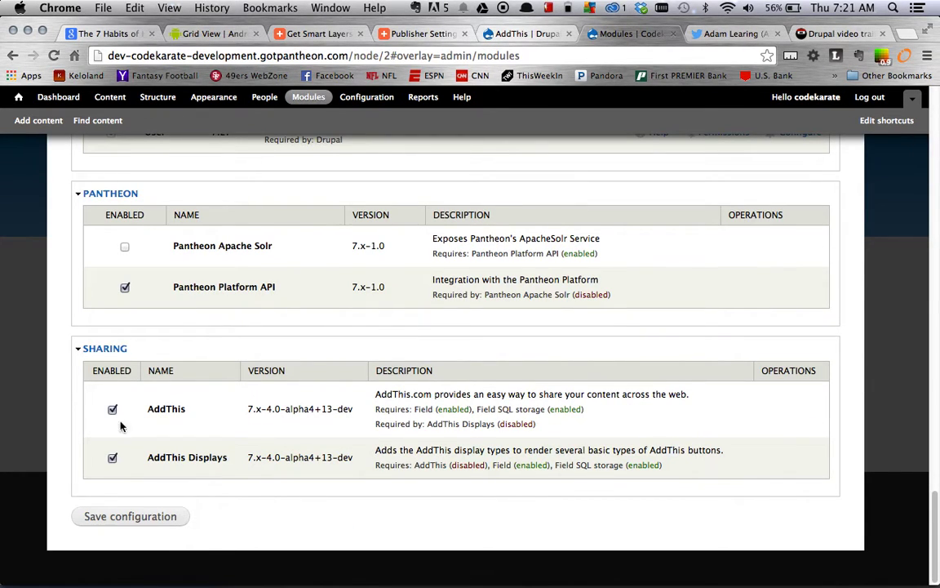
click(119, 517)
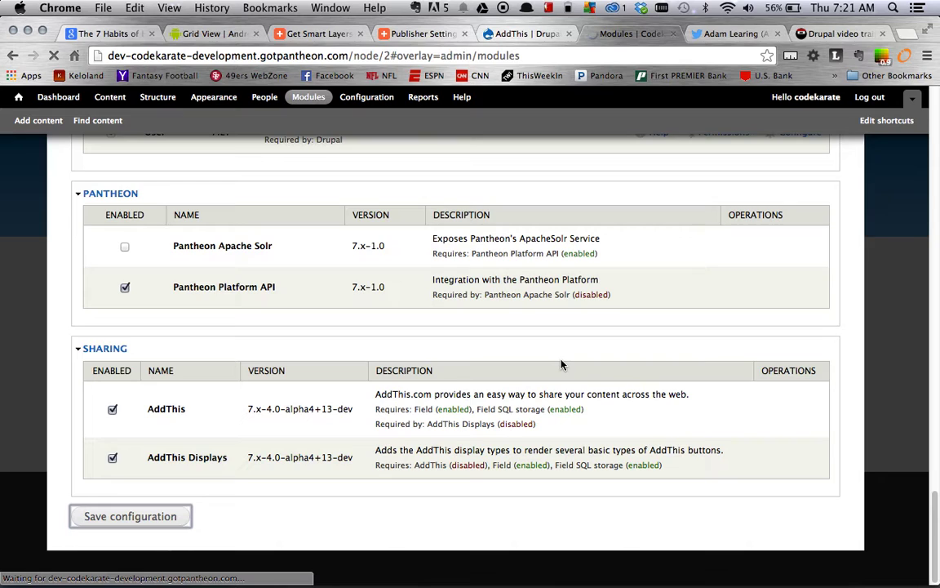
Step: Open the AddThis module's basic settings and go to its Analytics & Tracking section
scroll(573, 387, down, 20)
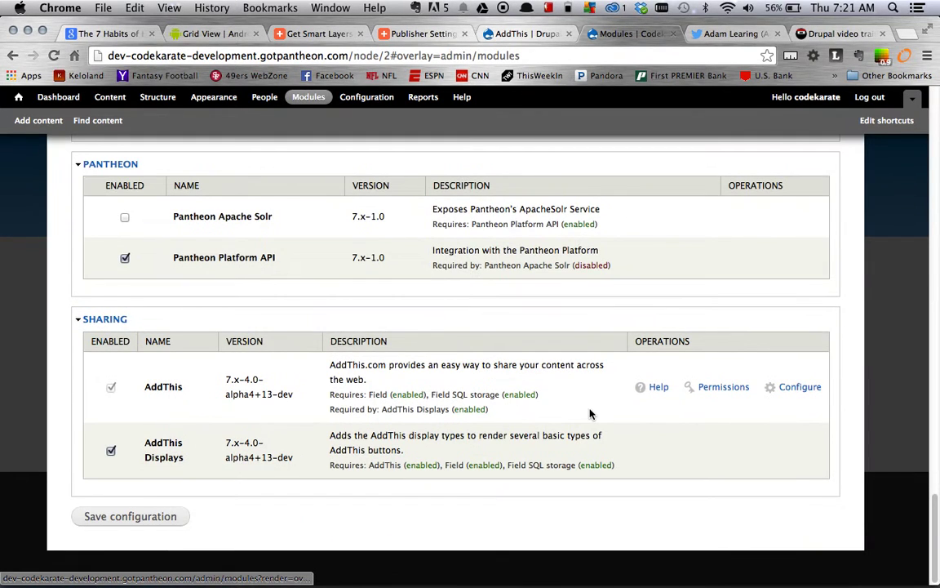
click(791, 388)
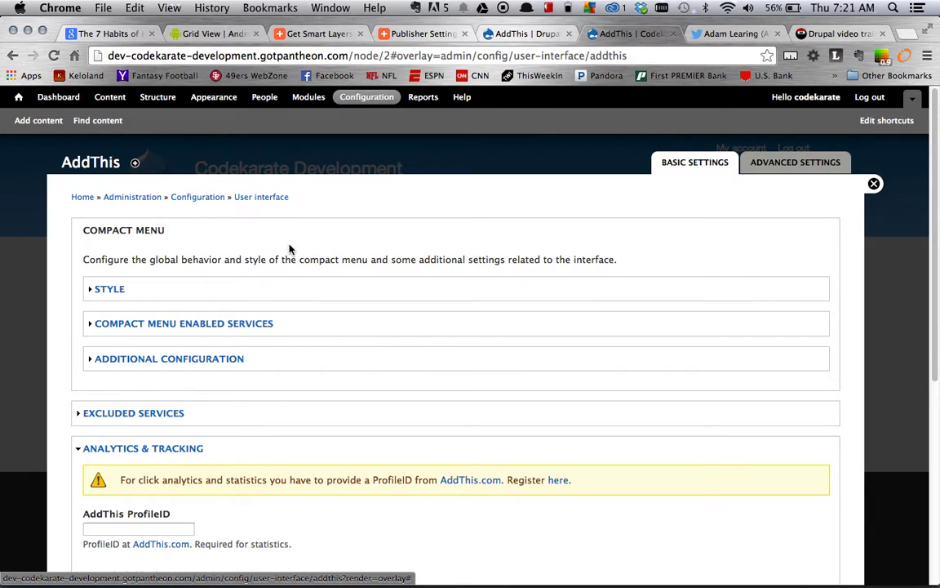
scroll(284, 393, down, 3)
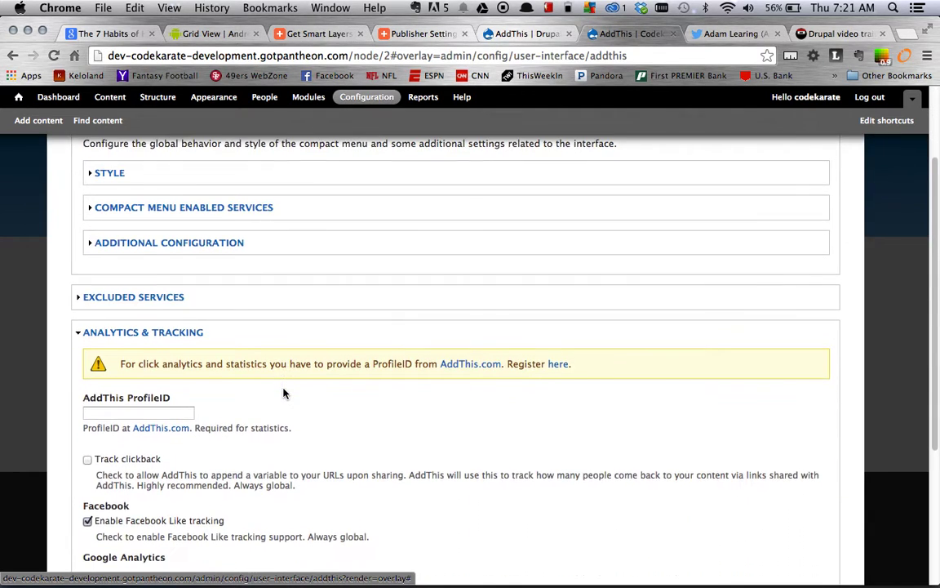
Step: Copy the profile ID from the AddThis.com publisher profiles page into the module's AddThis ProfileID setting
click(184, 412)
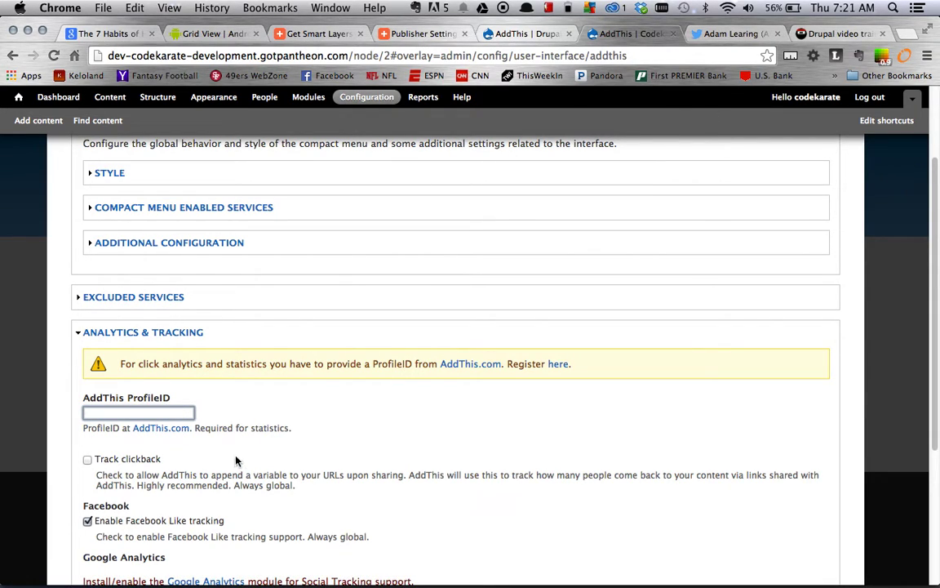
click(420, 34)
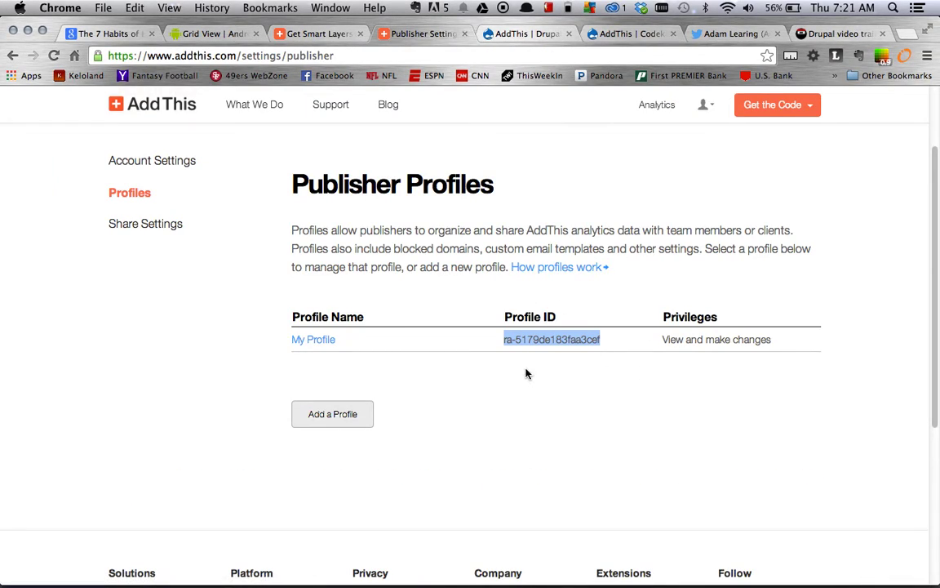
click(478, 227)
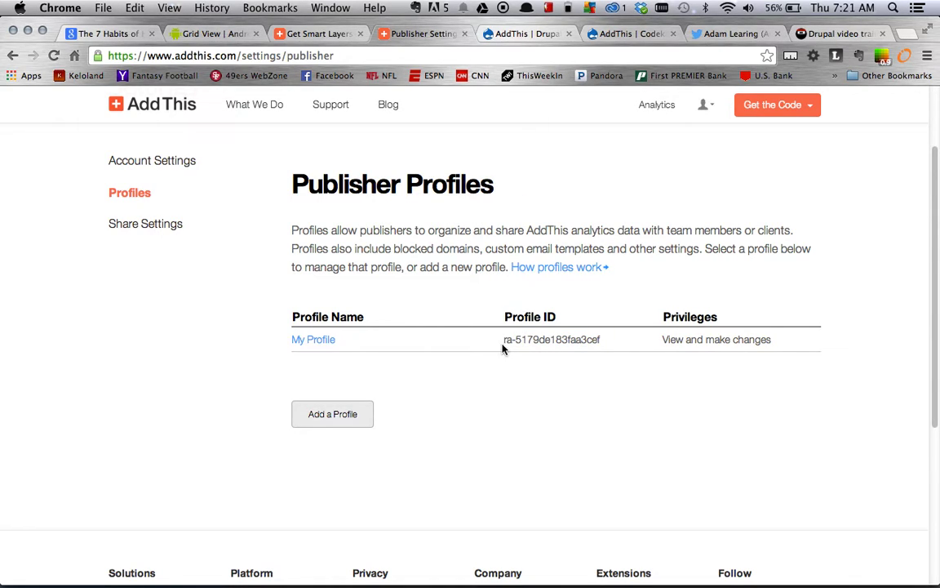
mouse_move(504, 346)
mouse_down()
mouse_move(565, 342)
mouse_move(503, 339)
mouse_up()
key(super+c)
click(565, 341)
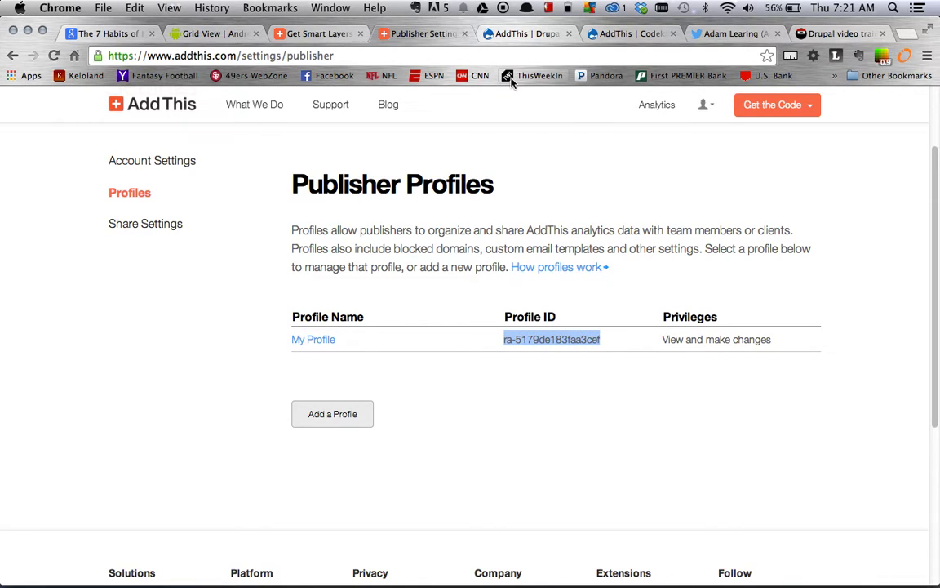
click(629, 33)
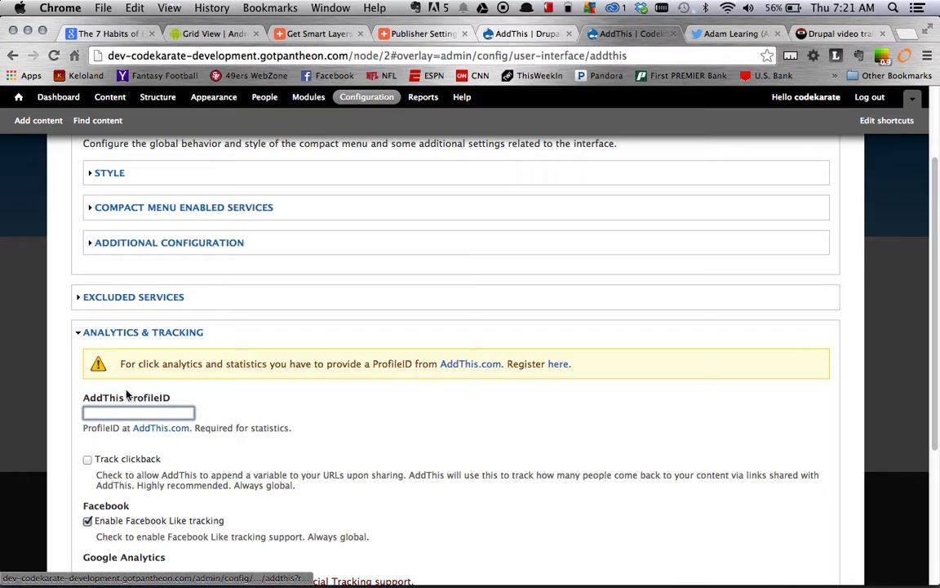
key(super+v)
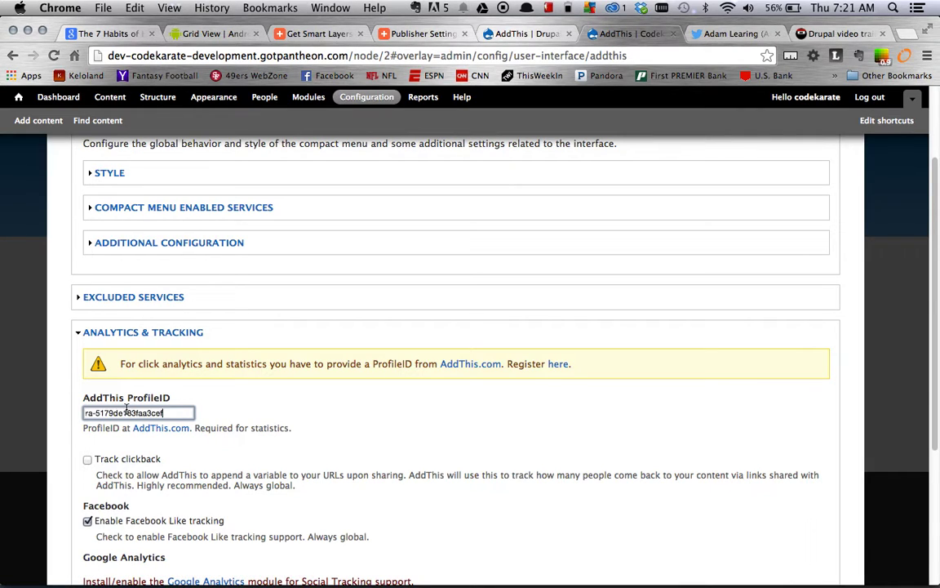
Step: Enable Track clickback in the AddThis analytics settings and save the configuration
scroll(270, 439, down, 3)
click(272, 441)
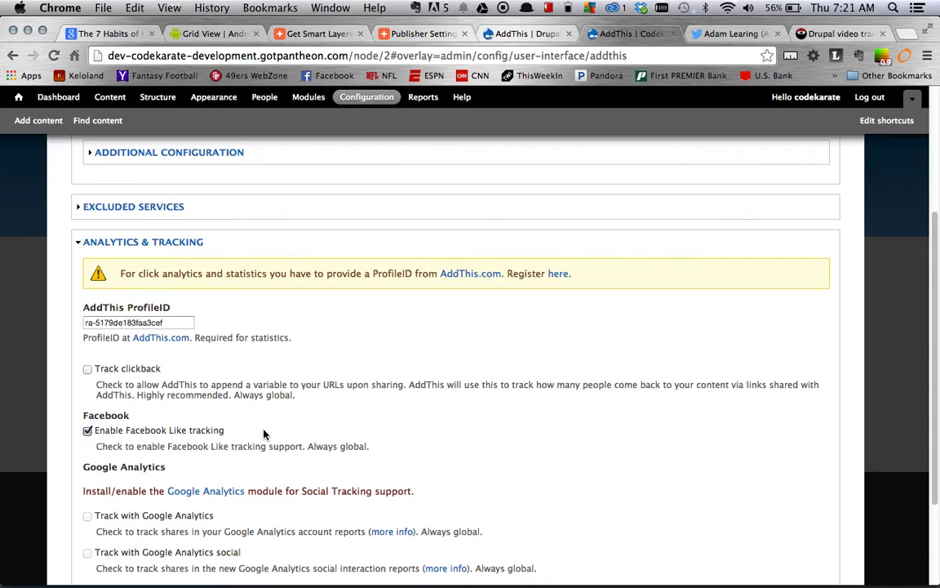
click(158, 370)
scroll(158, 369, down, 3)
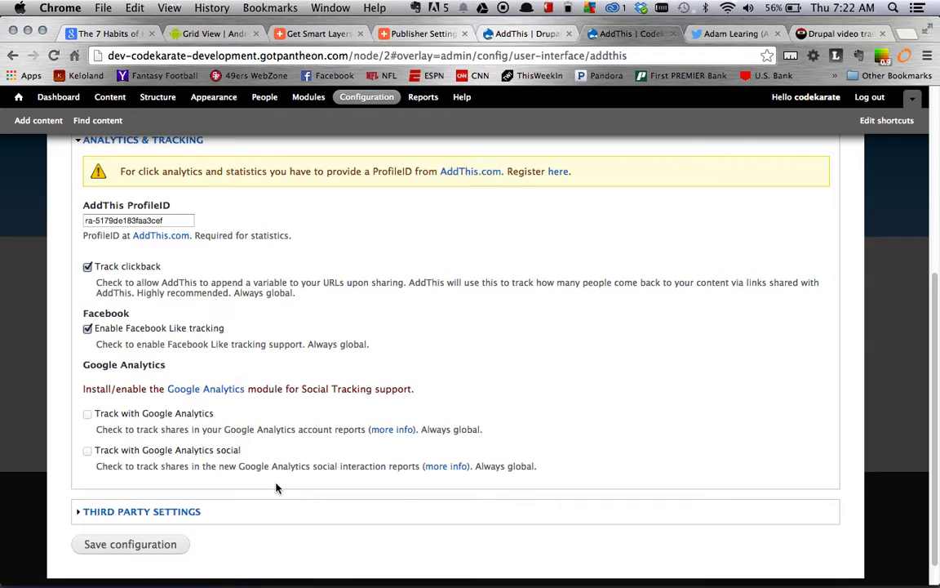
scroll(245, 498, down, 1)
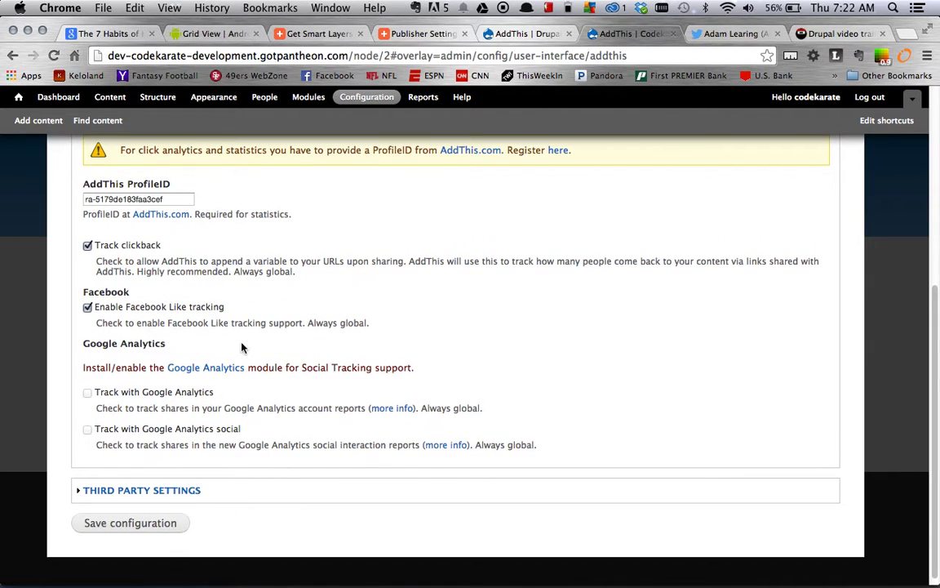
scroll(241, 347, up, 5)
scroll(242, 346, up, 2)
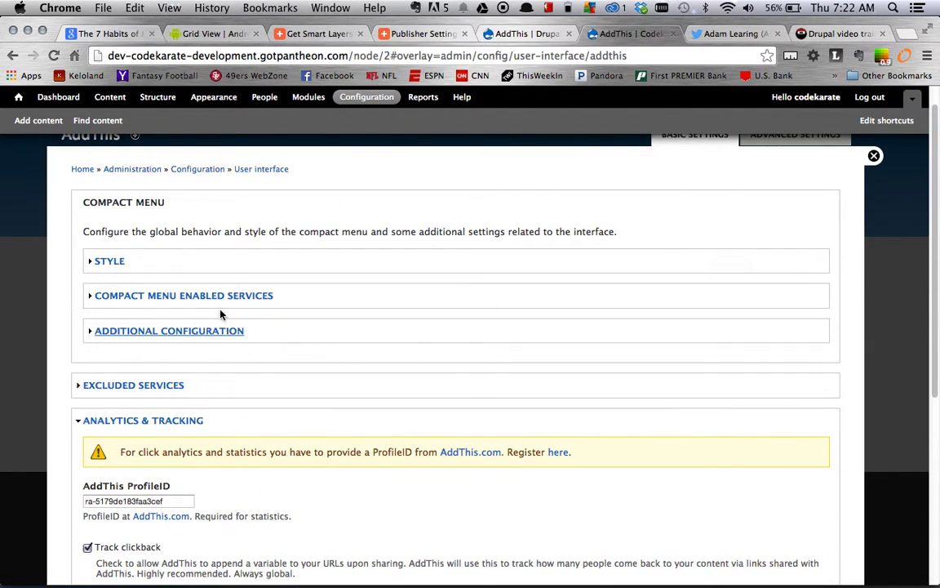
scroll(267, 338, down, 8)
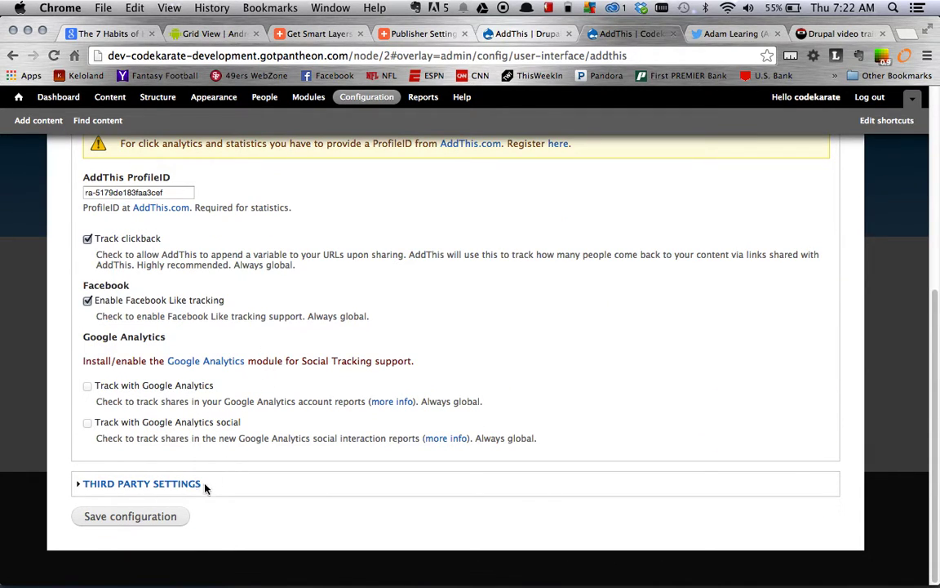
scroll(246, 266, up, 4)
scroll(246, 267, down, 4)
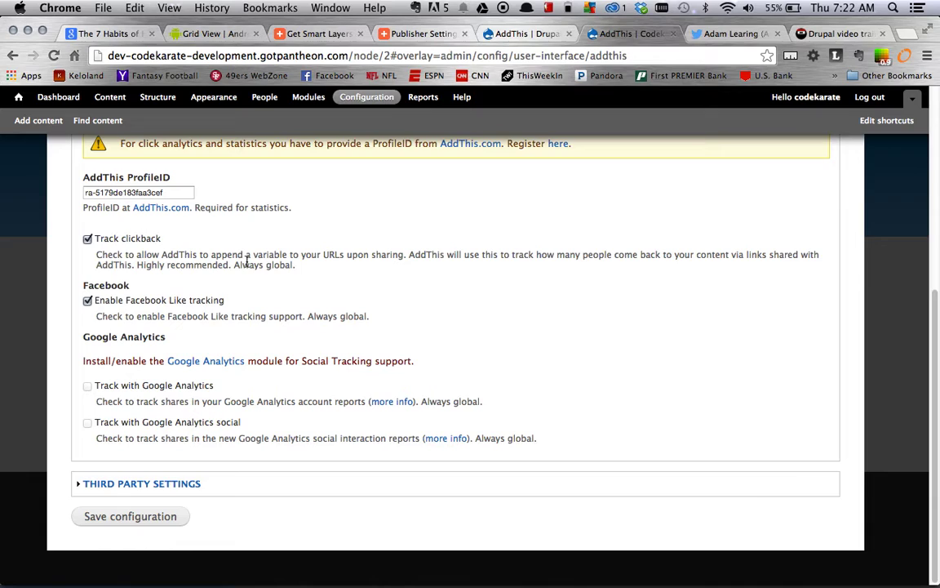
click(139, 516)
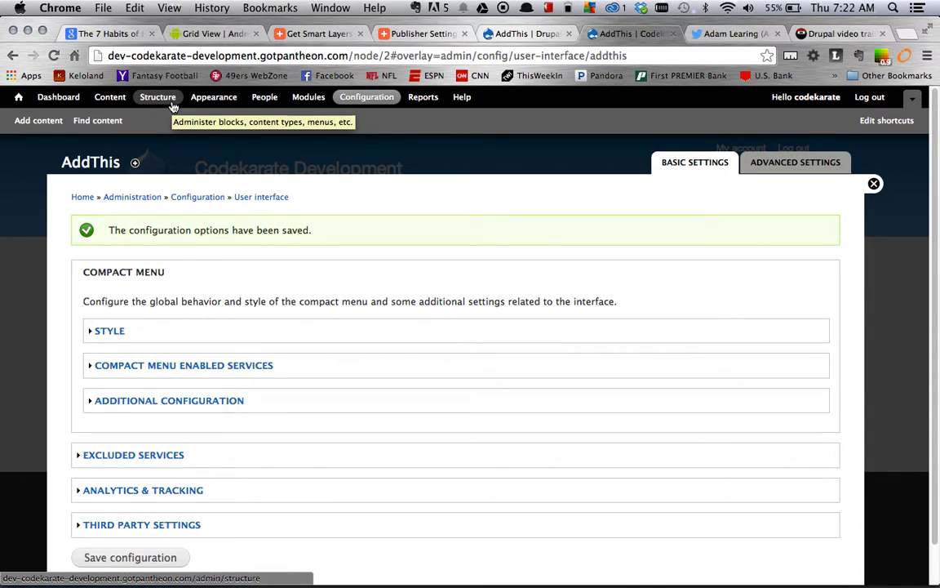
Step: Open the field management page for the Basic page content type
click(159, 98)
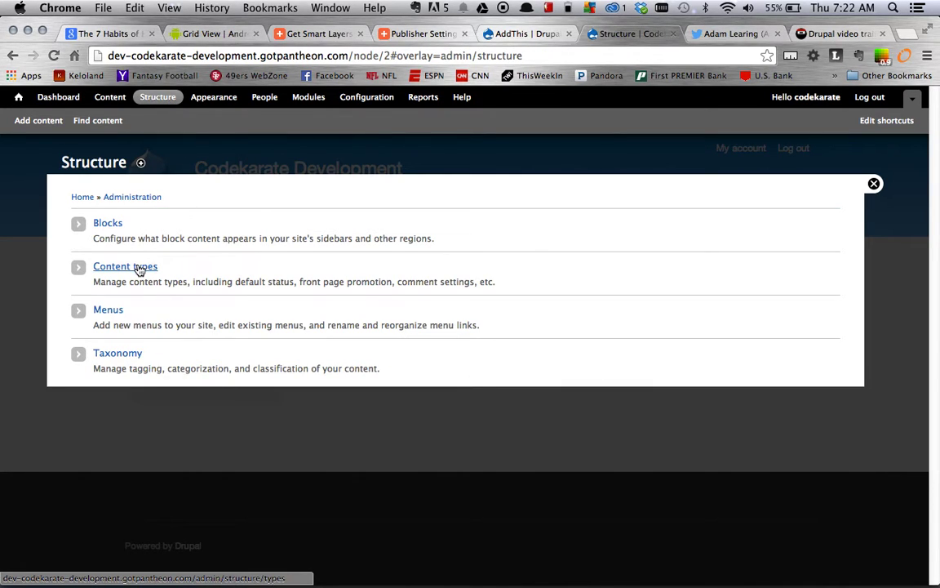
click(140, 268)
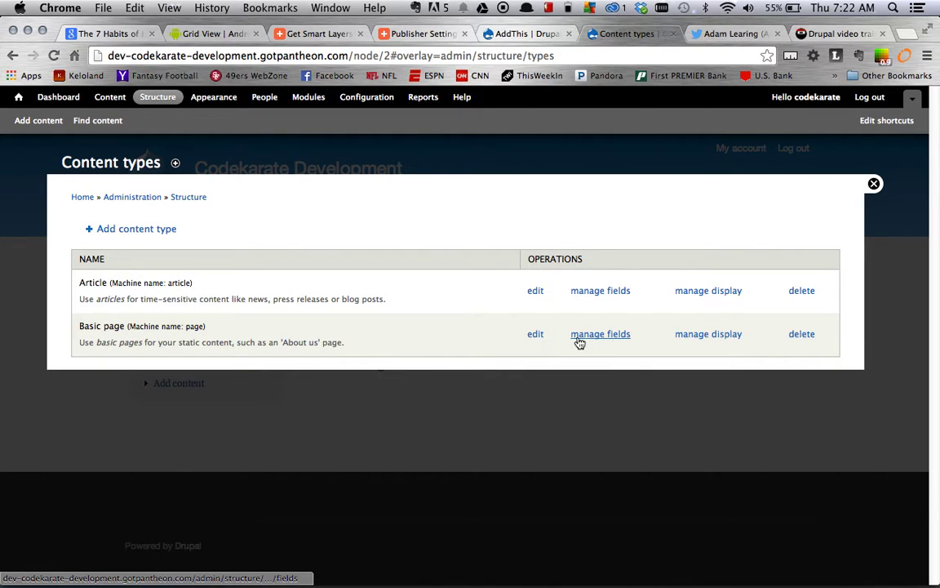
click(624, 334)
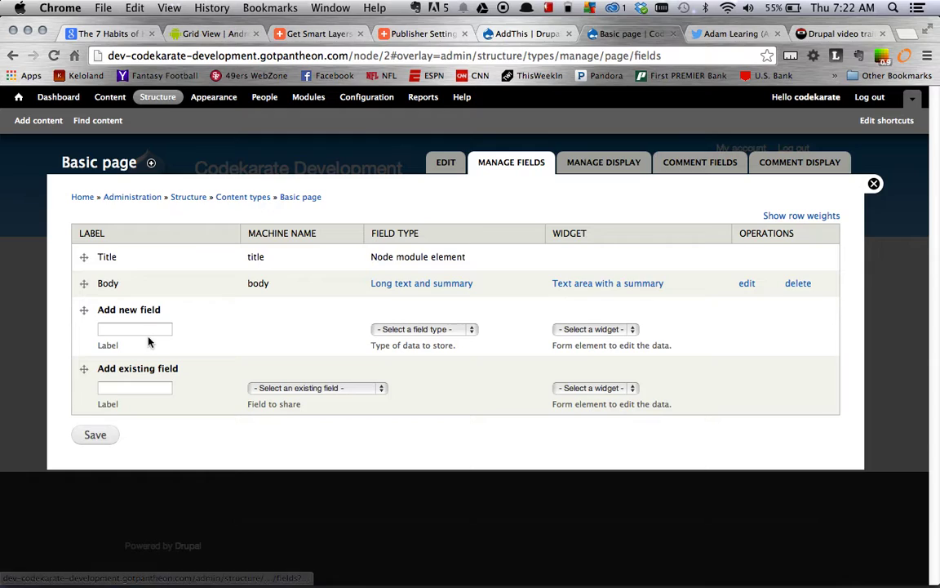
Step: Add a new field labelled "Add This" to Basic page, using the AddThis field type and AddThis button widget, and save it
click(146, 331)
text(Ad)
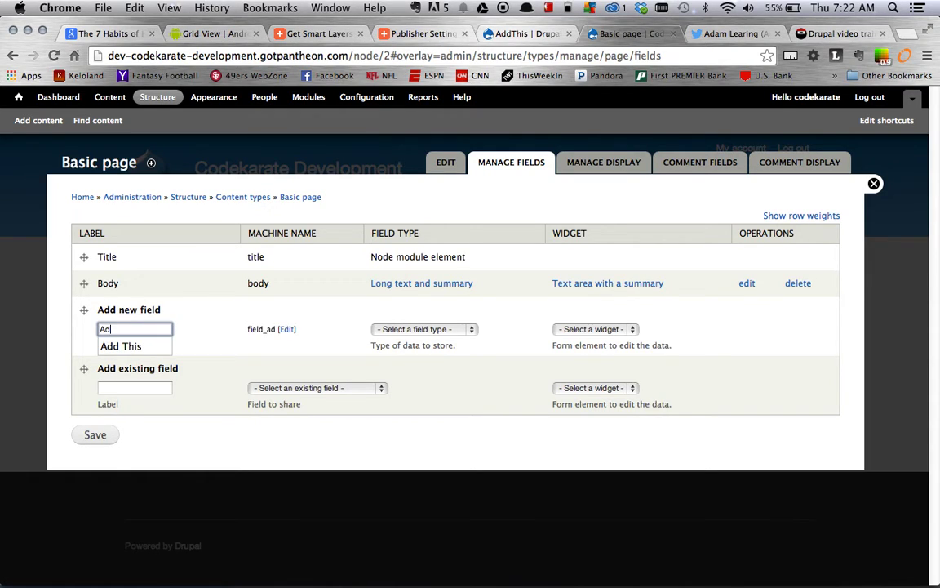
key(Down)
key(Return)
click(426, 329)
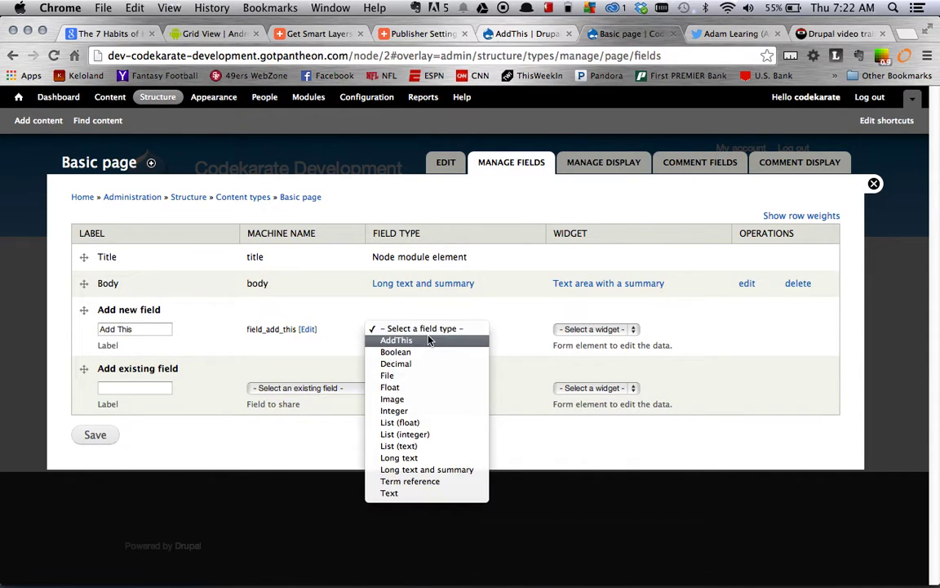
click(428, 339)
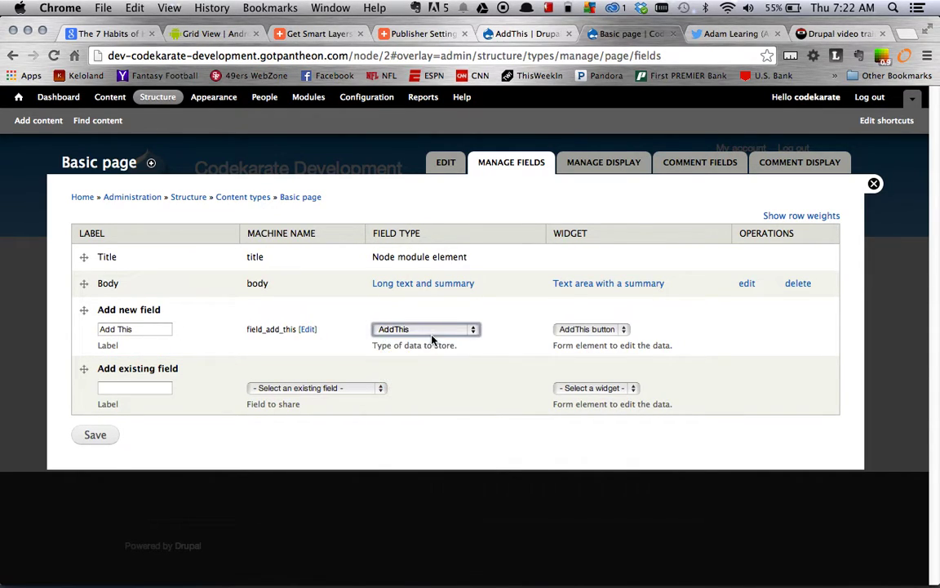
click(572, 329)
click(572, 329)
click(96, 436)
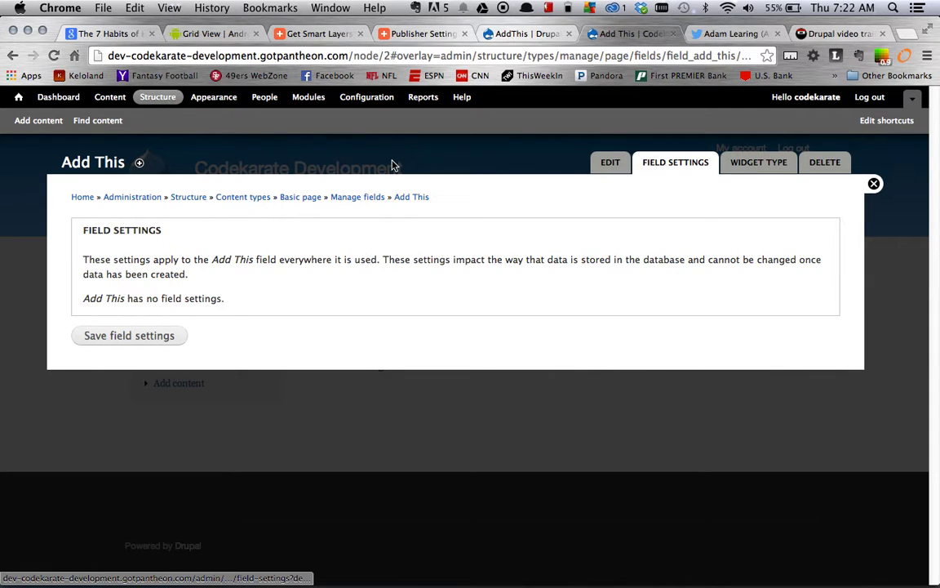
Step: Open the Basic page content type's display settings and set the Add This field's format to Basic Toolbox
click(159, 96)
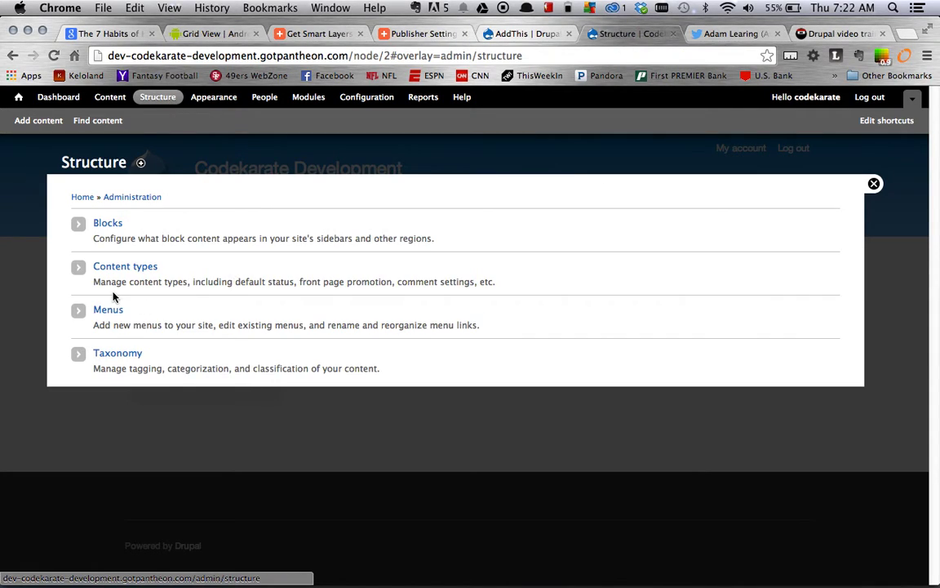
click(140, 267)
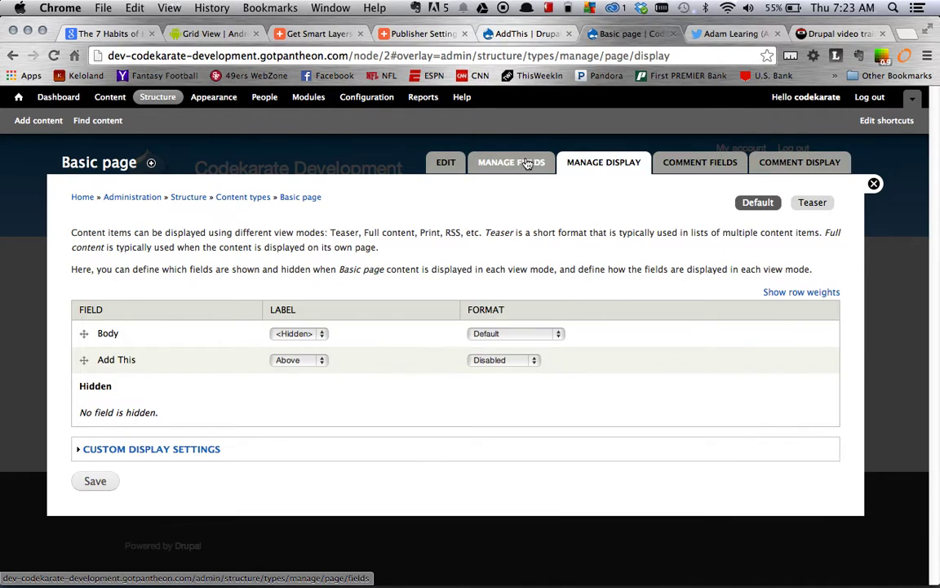
click(527, 162)
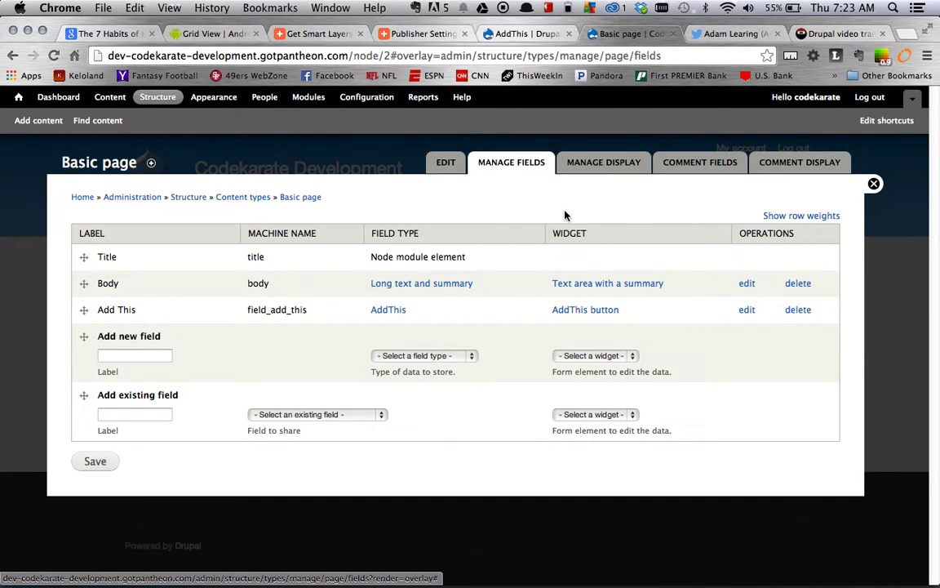
click(614, 163)
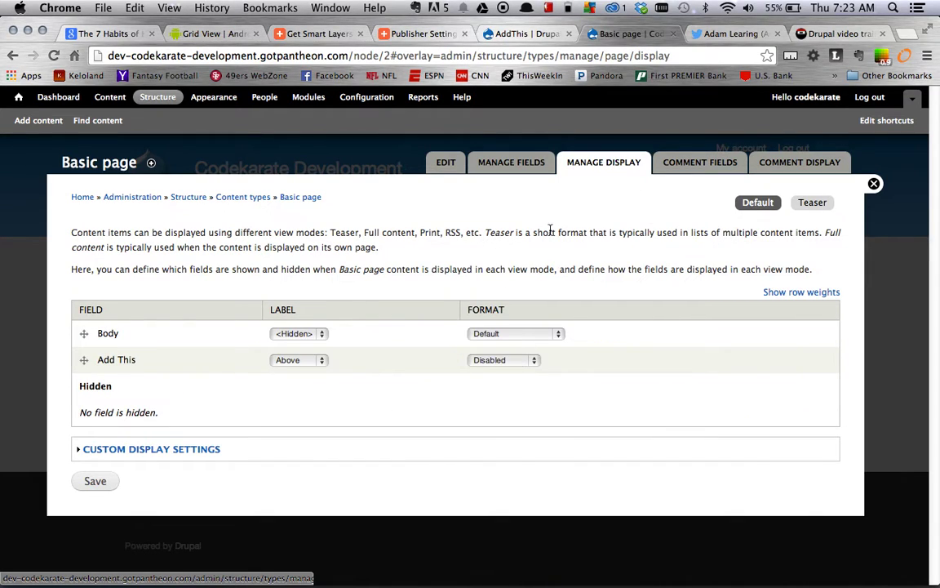
click(532, 360)
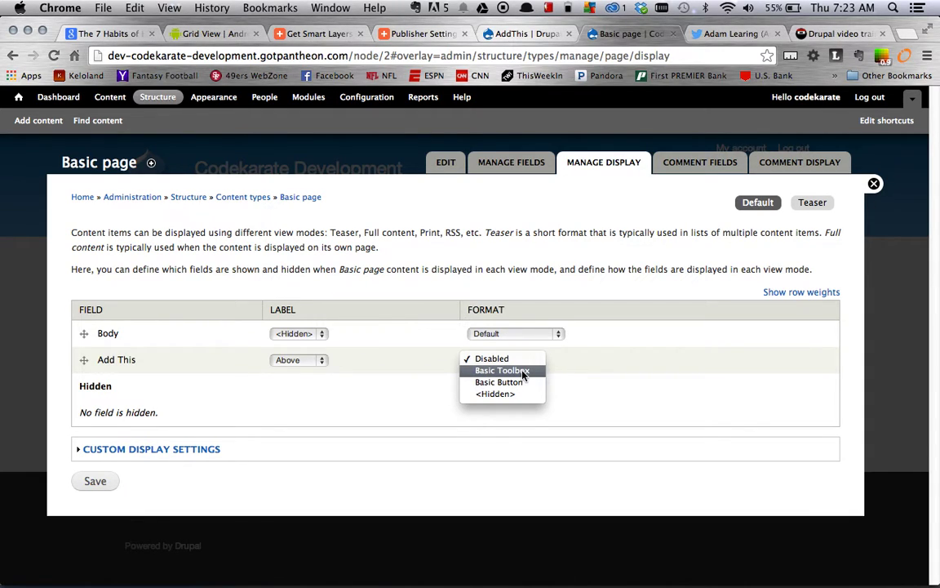
click(524, 371)
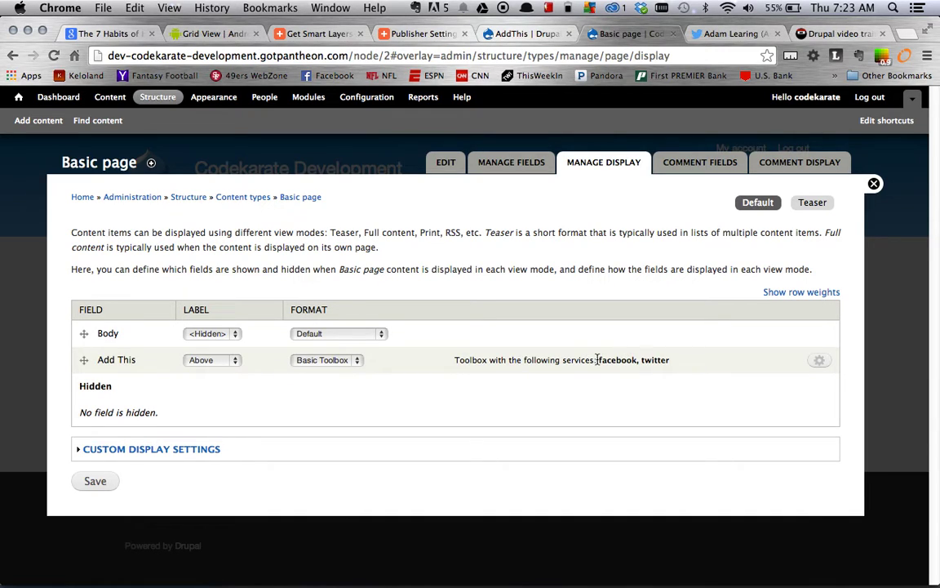
Step: Set the Add This toolbox's button size to Big (32x32) and save the Basic page display settings
drag(608, 360, 636, 362)
click(816, 360)
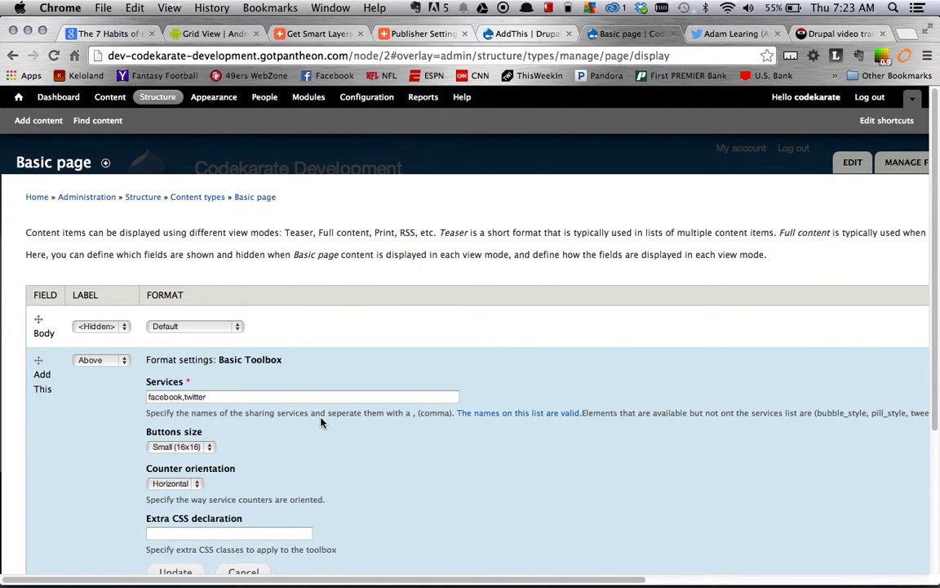
scroll(321, 422, down, 3)
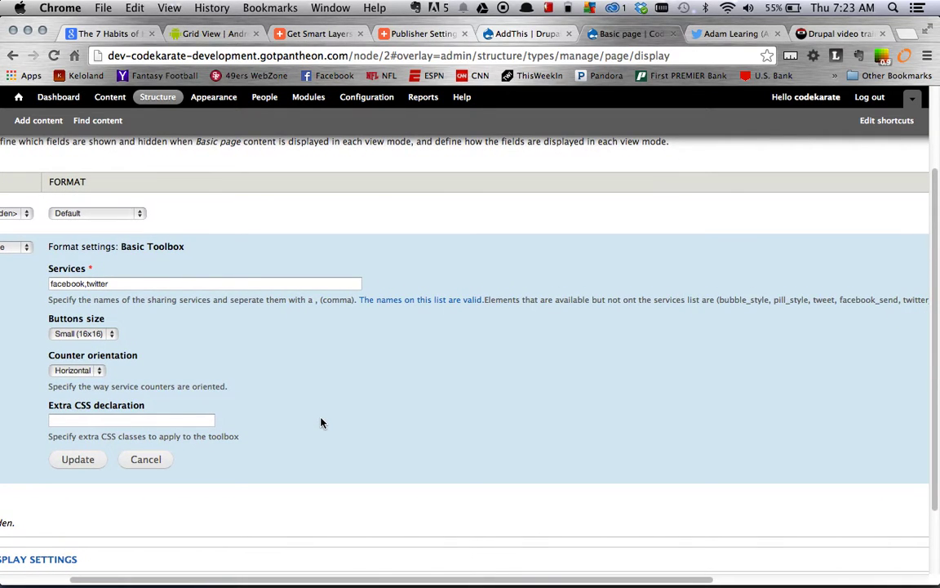
scroll(320, 423, left, 2)
scroll(321, 422, left, 3)
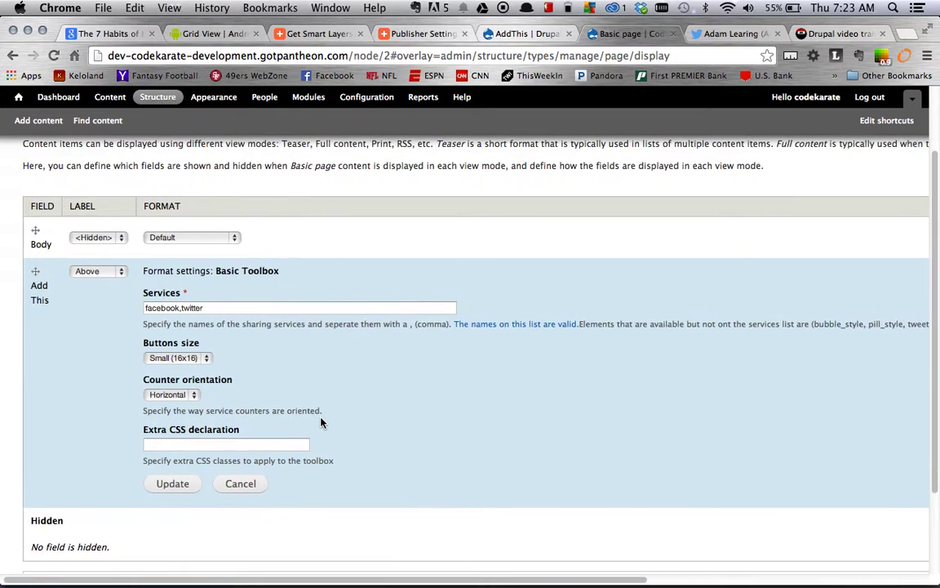
click(195, 360)
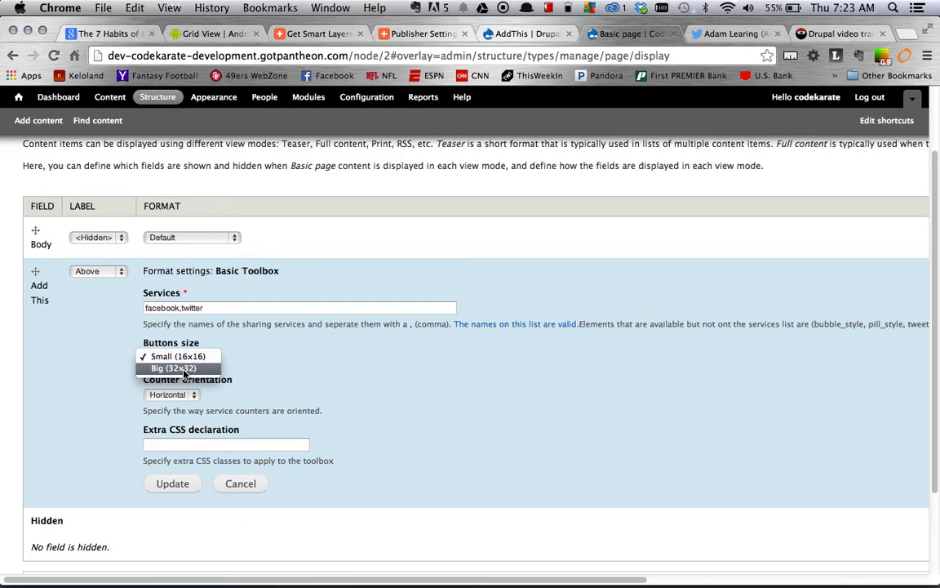
click(185, 369)
click(185, 397)
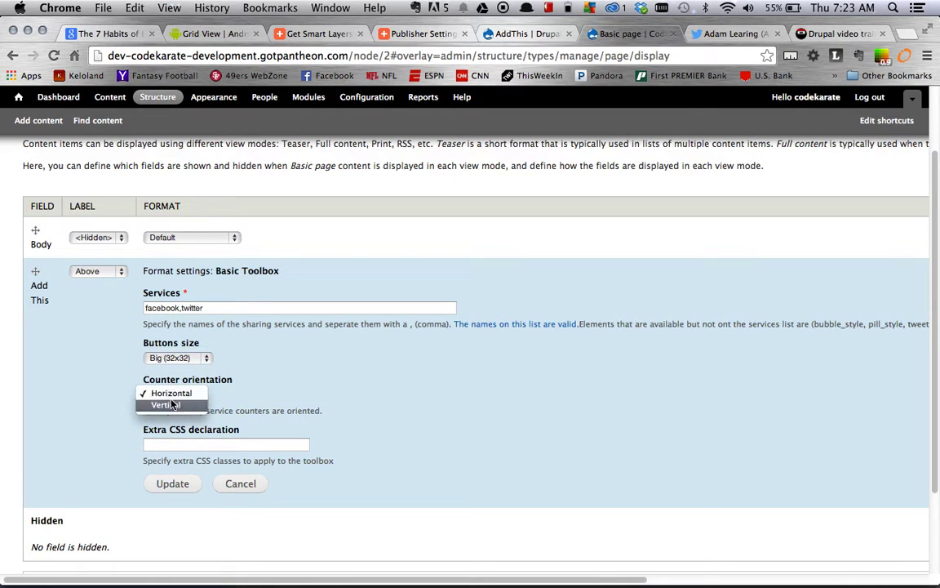
click(282, 397)
scroll(282, 397, down, 3)
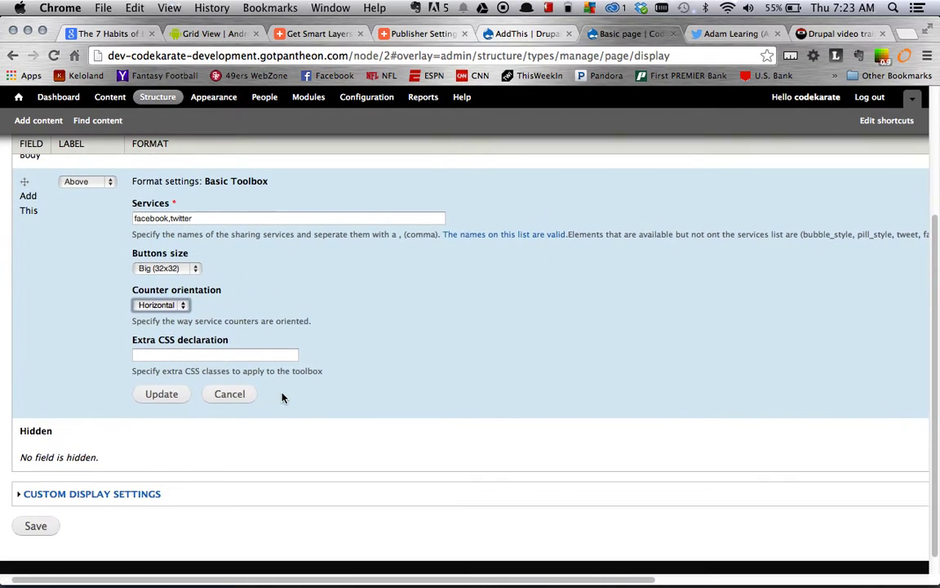
click(33, 528)
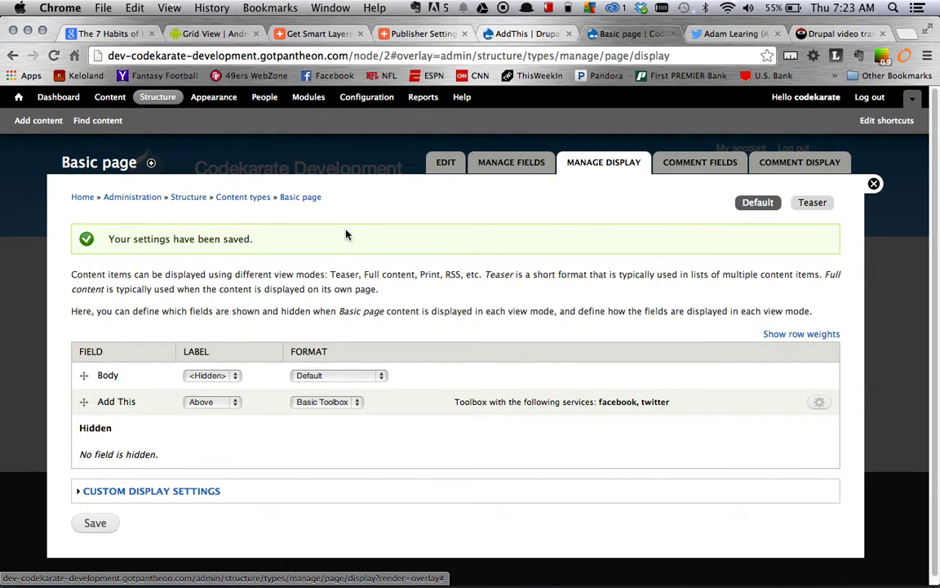
Step: Create and save a Basic page titled "Add This" with the body text "This is a great module"
click(49, 122)
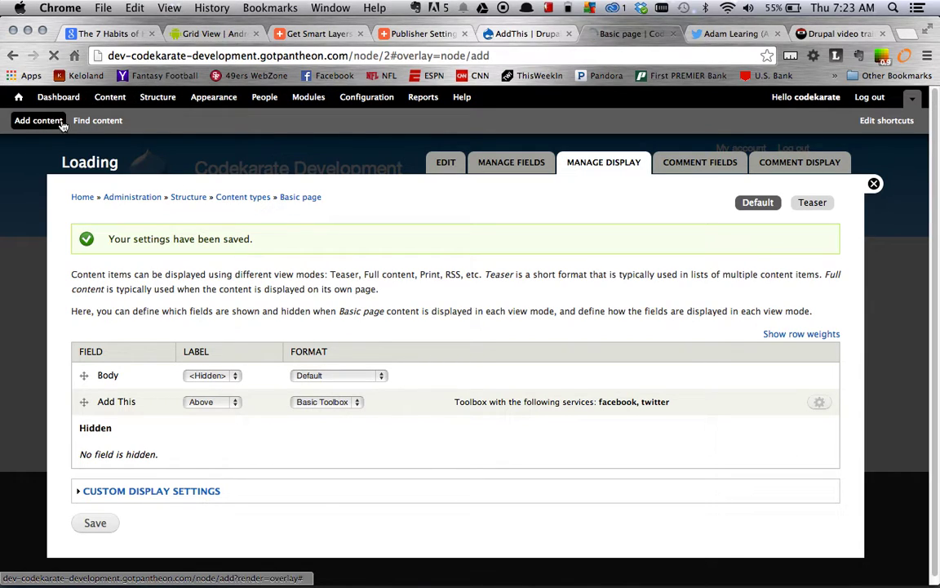
click(123, 276)
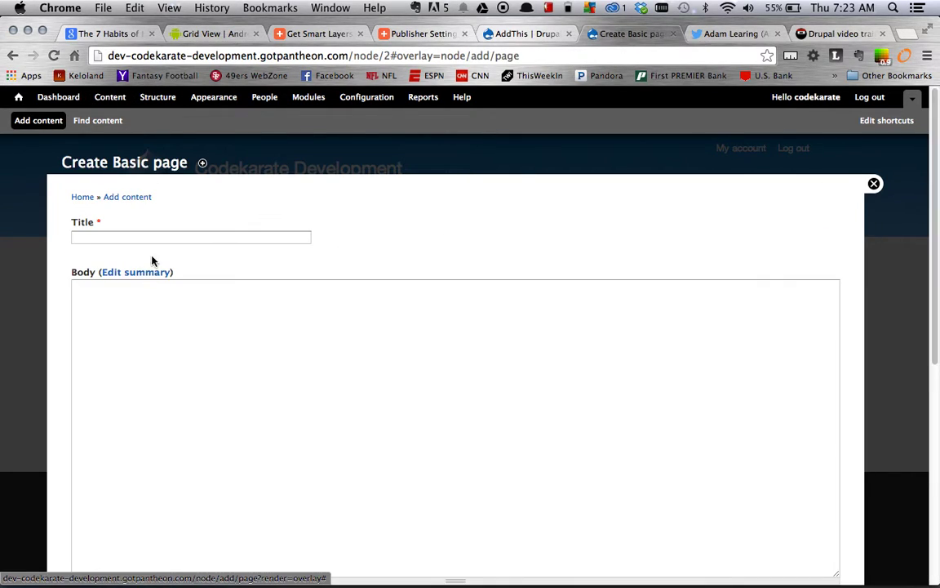
click(162, 239)
text(Ad)
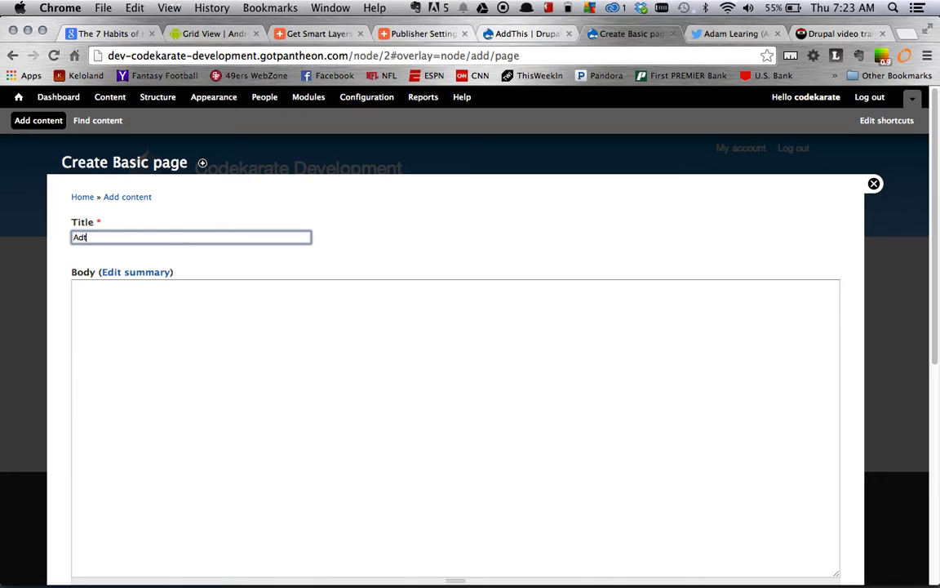
text(d This)
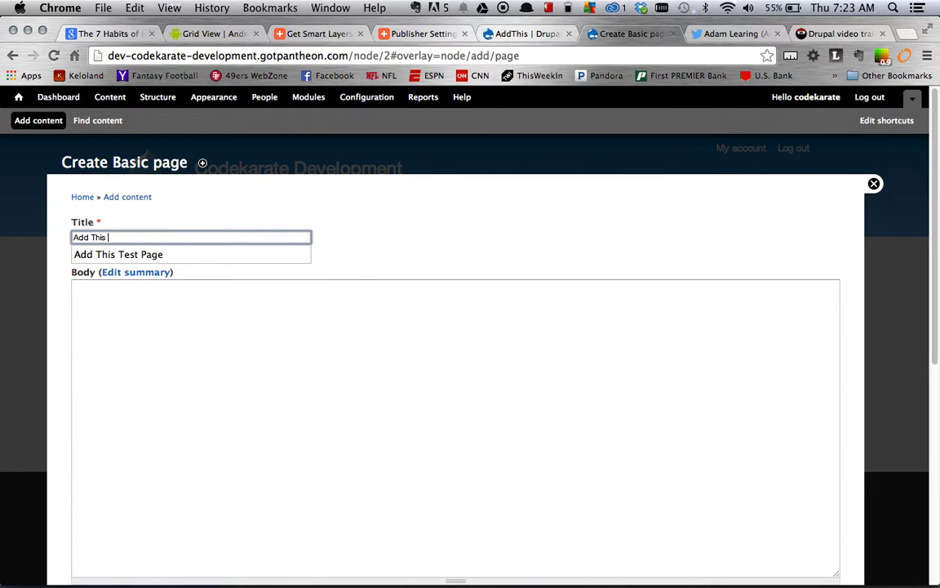
click(139, 317)
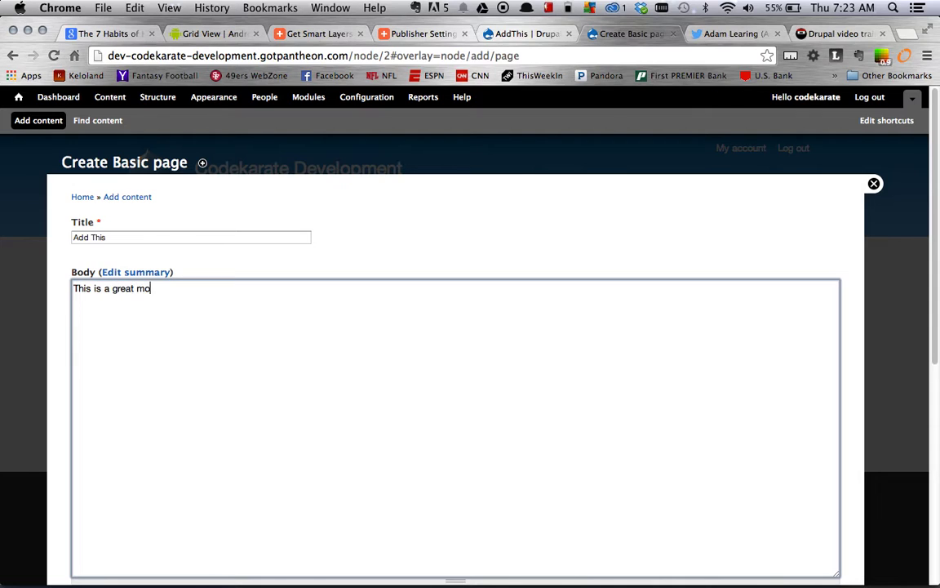
scroll(191, 401, down, 5)
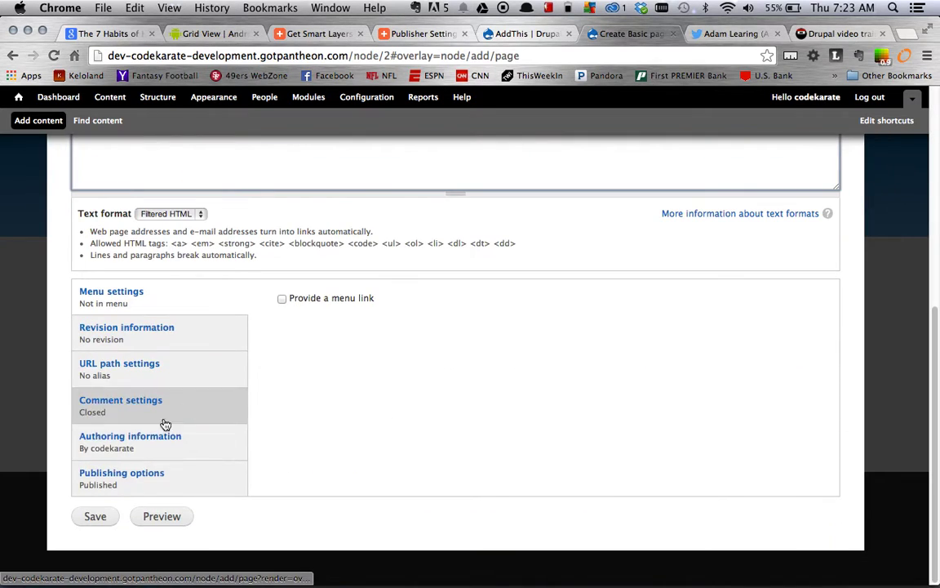
click(92, 515)
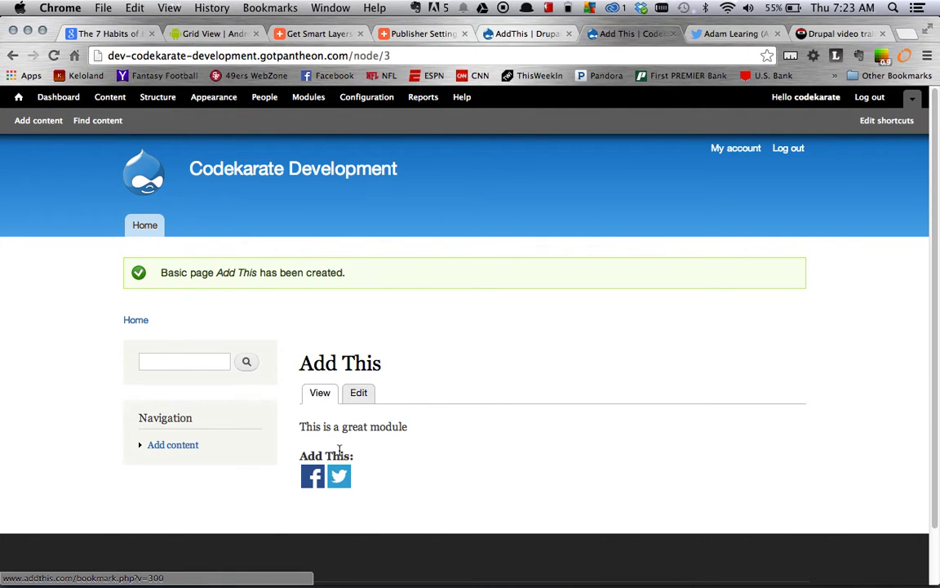
Step: Test the Facebook sharing button on the new page, inspect the shared link's title, and close the share window without posting
scroll(388, 472, down, 2)
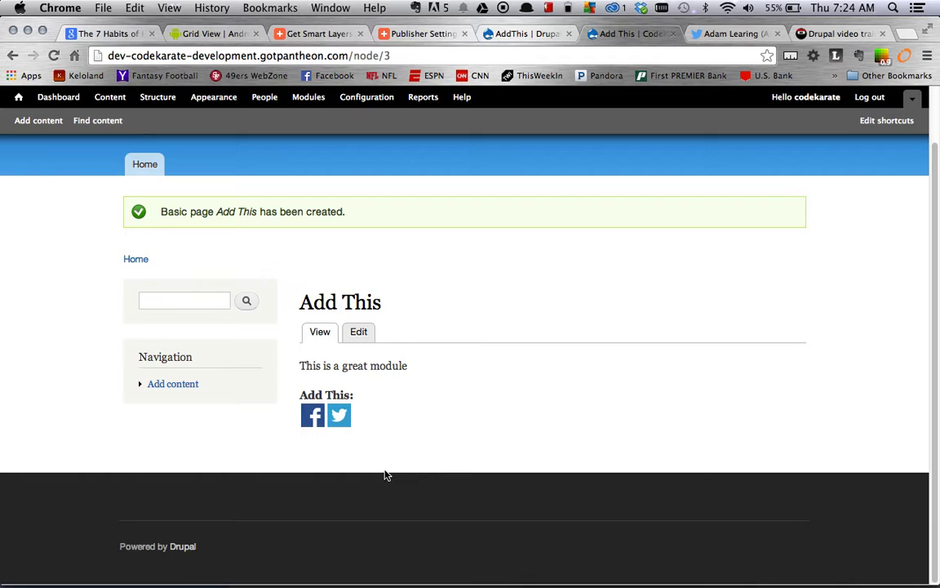
click(313, 416)
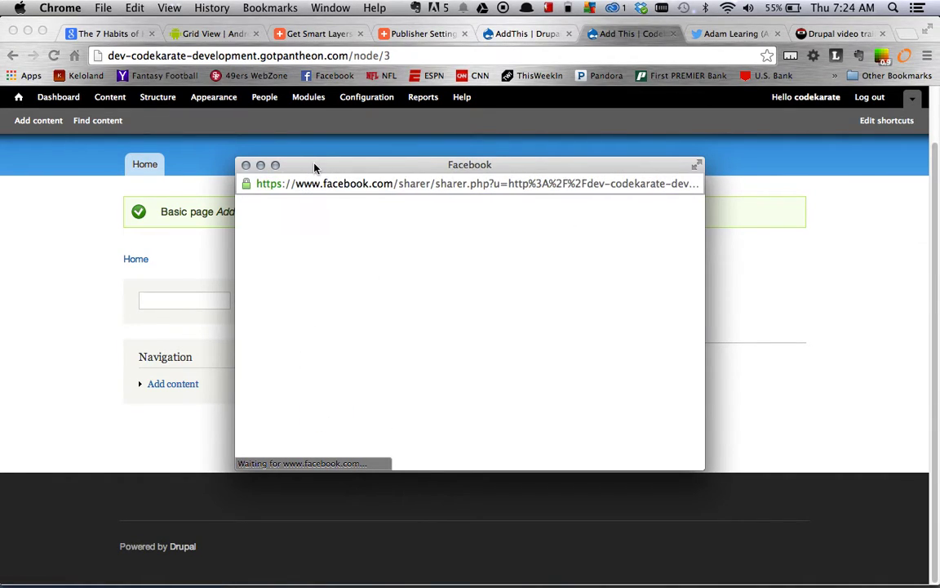
drag(307, 334, 247, 331)
drag(311, 331, 506, 330)
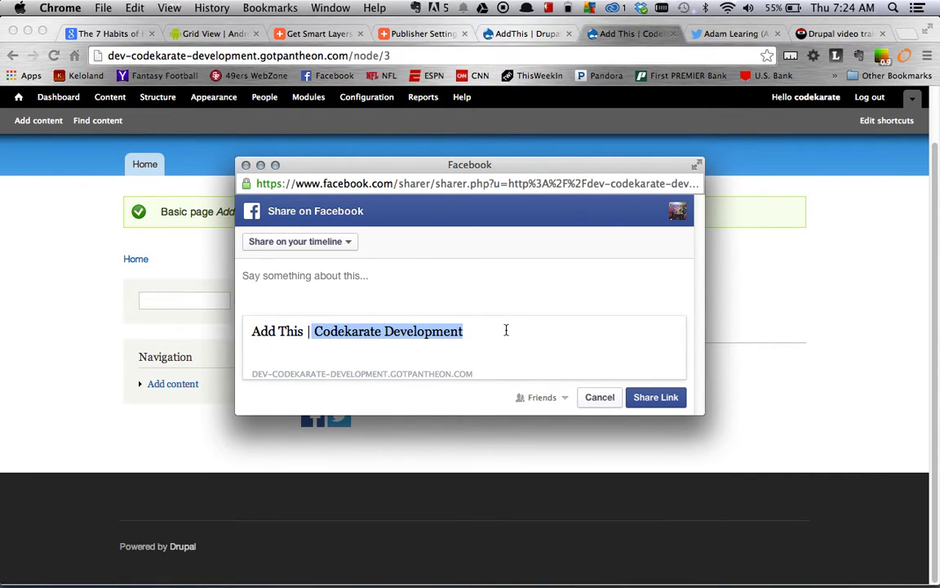
click(245, 166)
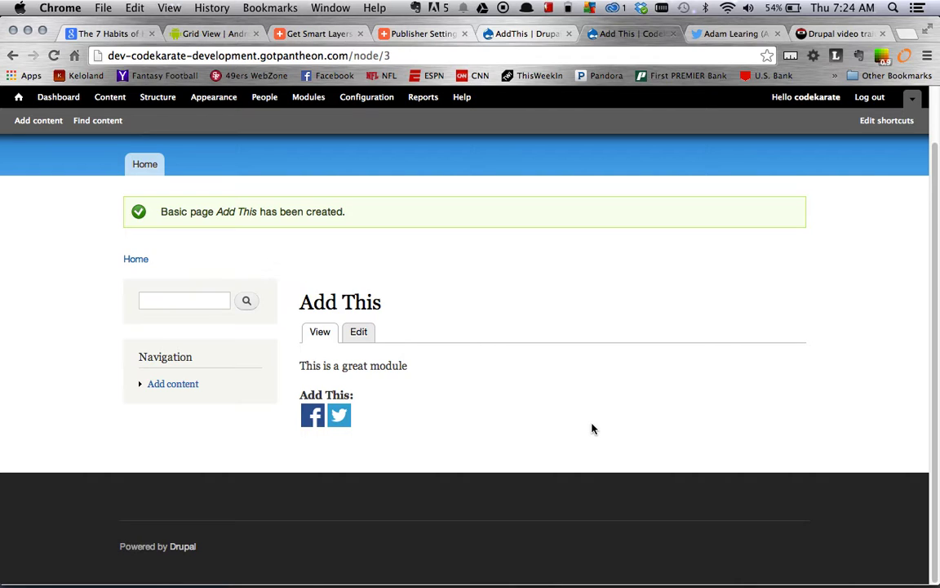
Step: Move the AddThis block from Disabled to the Footer region and save the block layout
scroll(487, 233, up, 3)
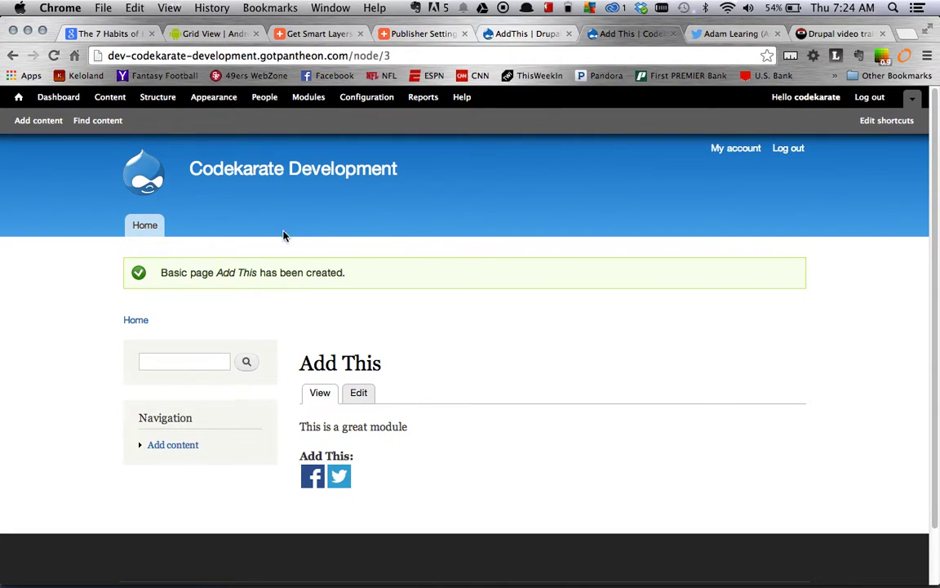
click(158, 97)
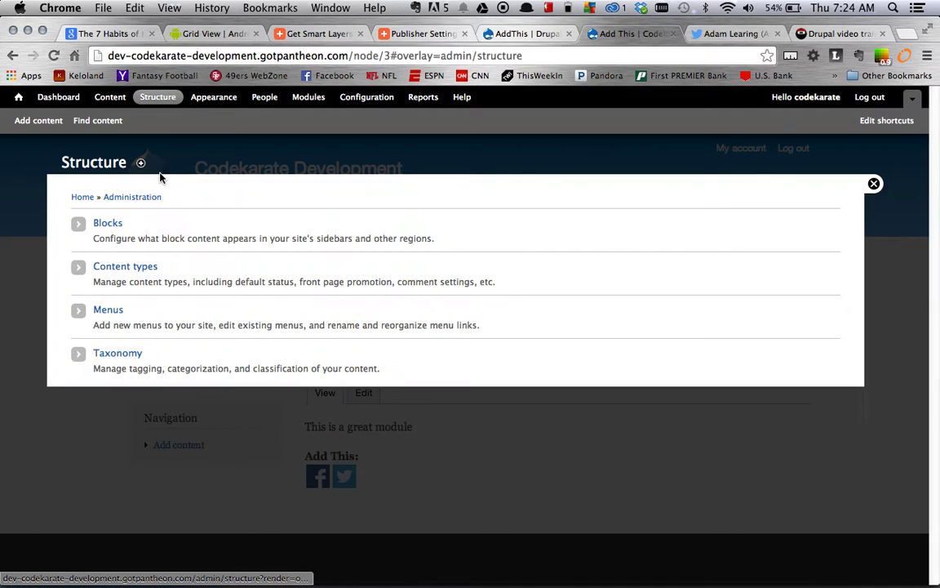
click(117, 228)
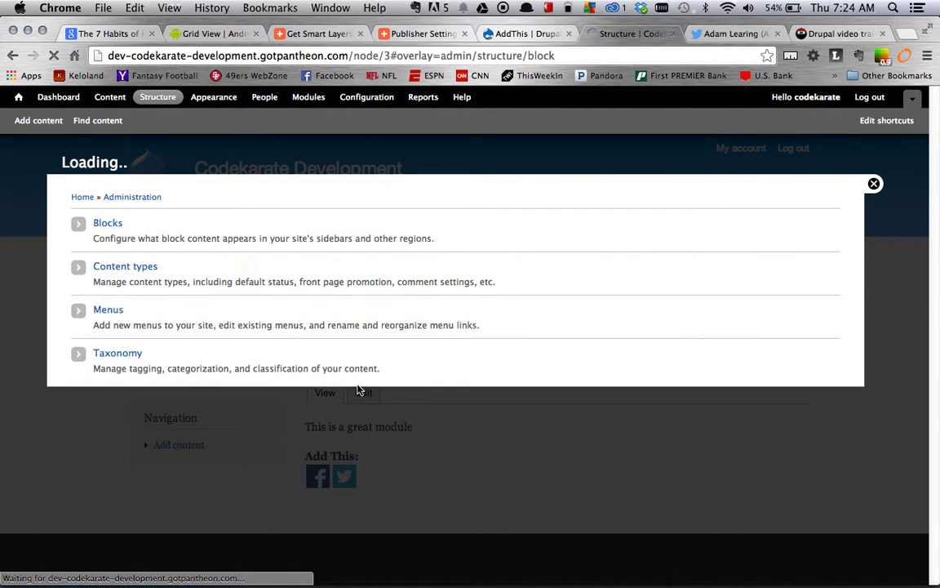
scroll(378, 342, down, 15)
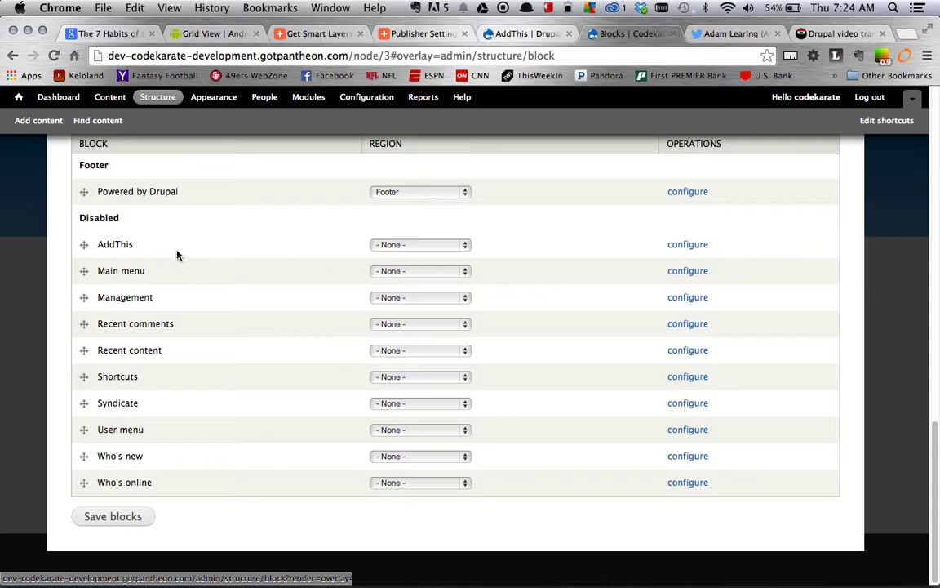
drag(87, 244, 92, 218)
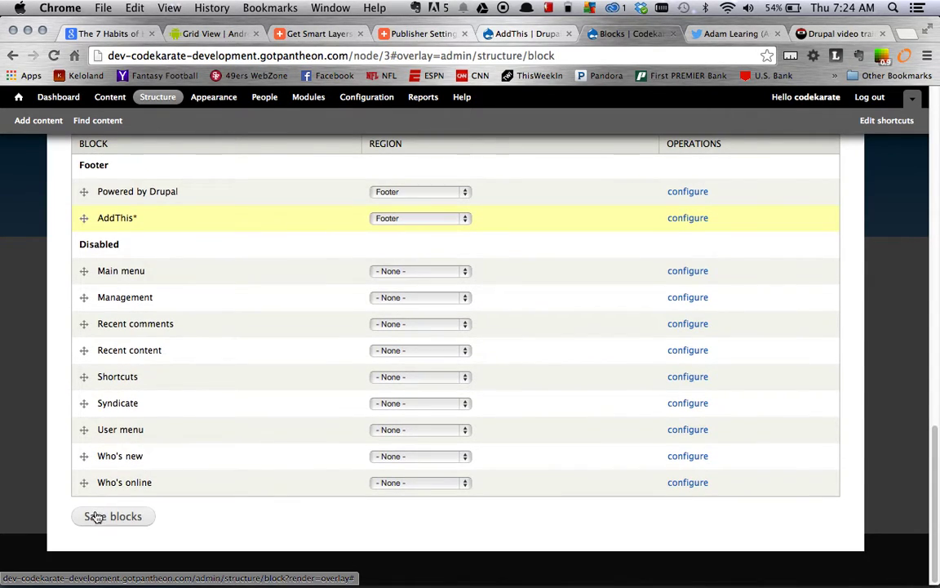
click(96, 517)
Step: Return to the Add This page and examine its footer for the AddThis block
click(874, 186)
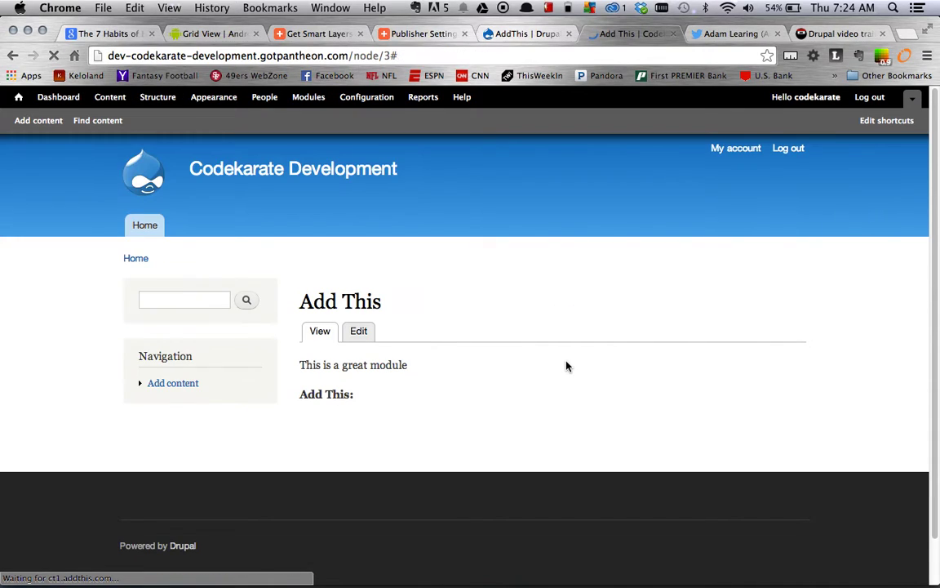
scroll(567, 366, down, 3)
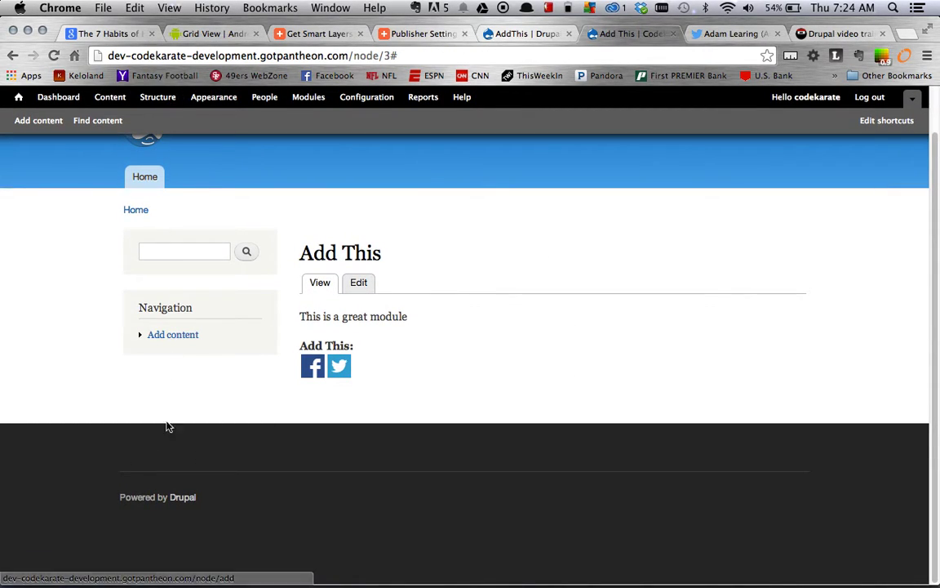
scroll(408, 310, up, 2)
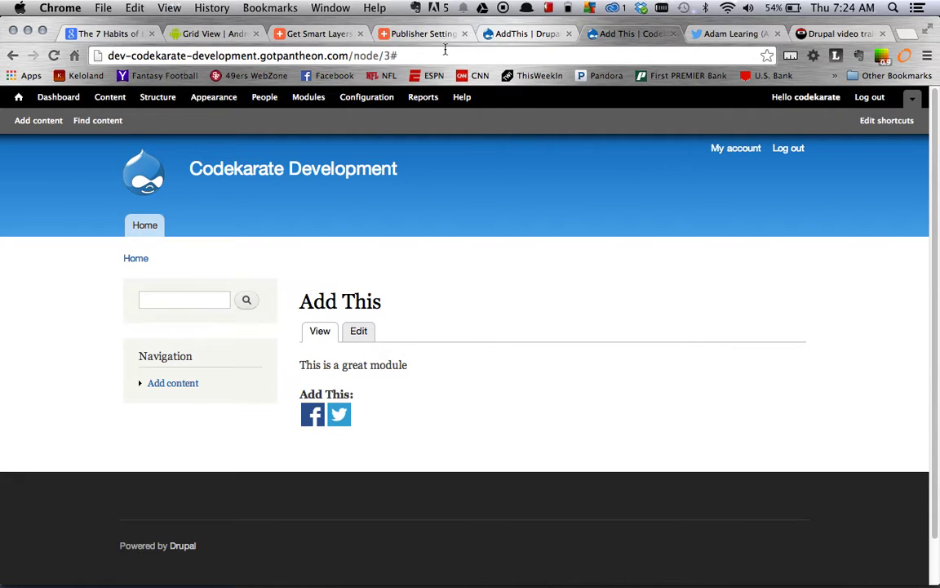
Step: Switch to the AddThis.com Smart Layers page and review its introduction and code options
click(323, 33)
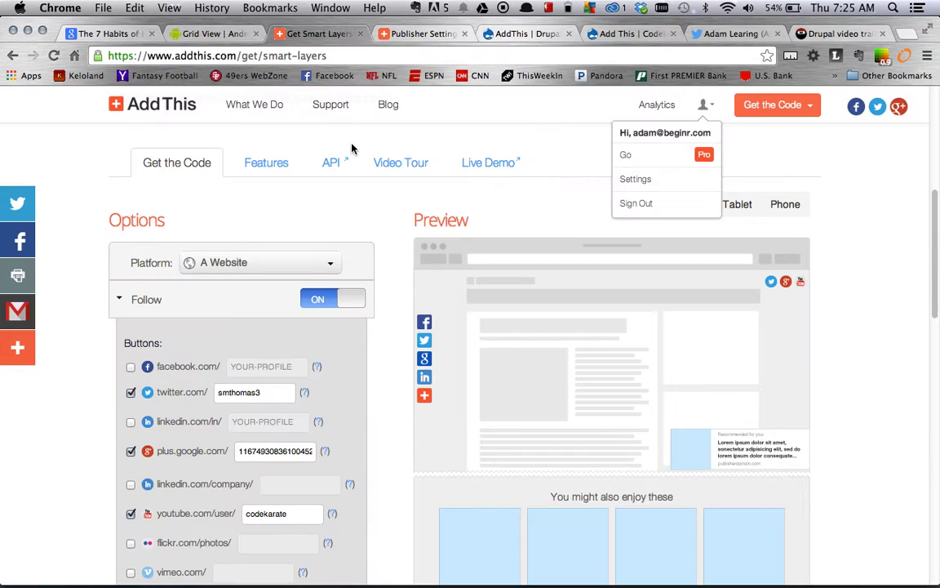
scroll(405, 270, up, 1)
scroll(404, 271, up, 2)
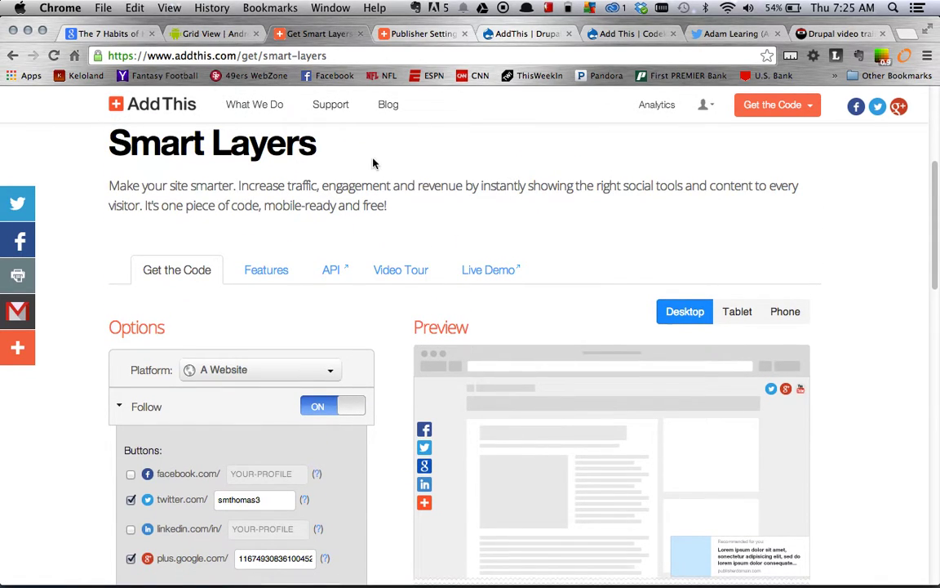
scroll(225, 142, up, 2)
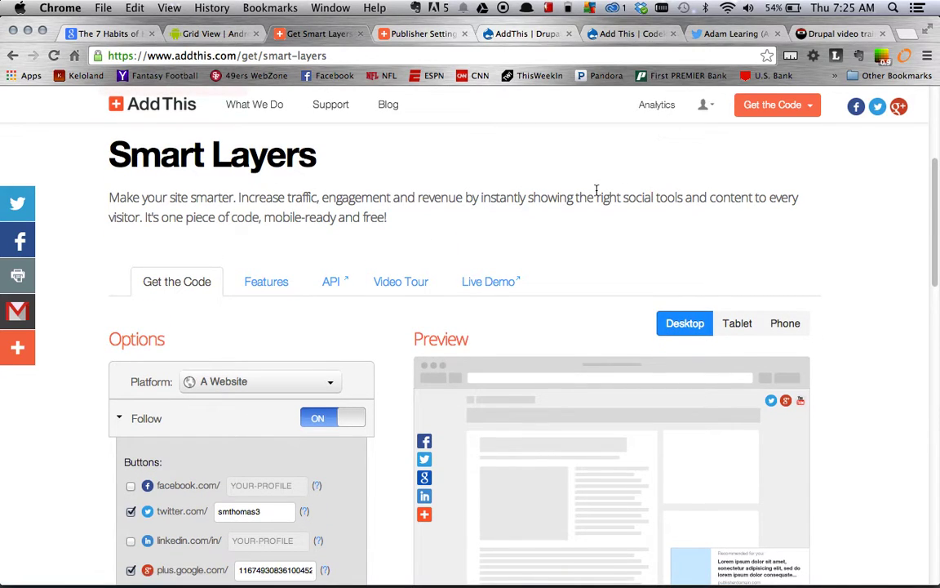
Step: Review the Smart Layers options and desktop preview, collapsing the Follow settings to examine the other layers
mouse_move(804, 112)
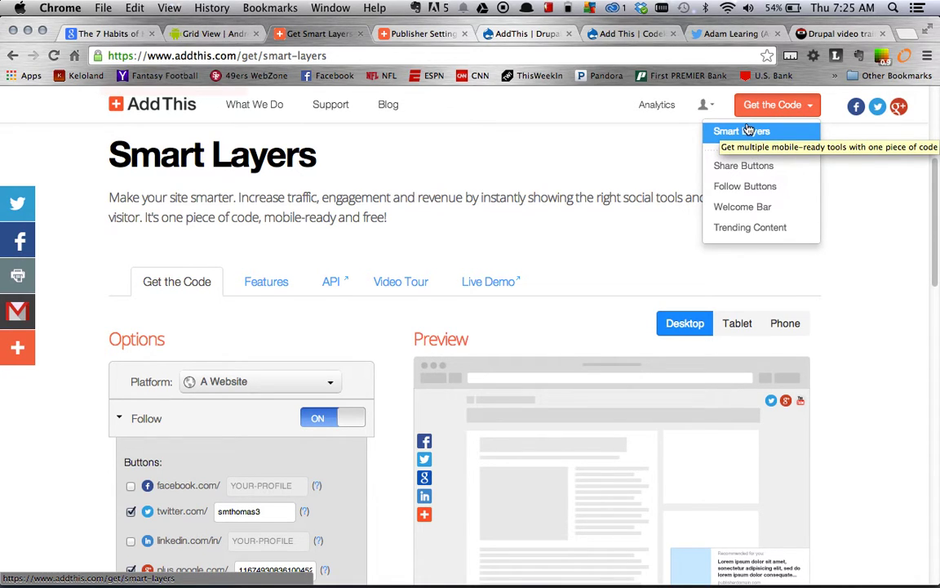
scroll(437, 273, down, 3)
scroll(389, 262, down, 3)
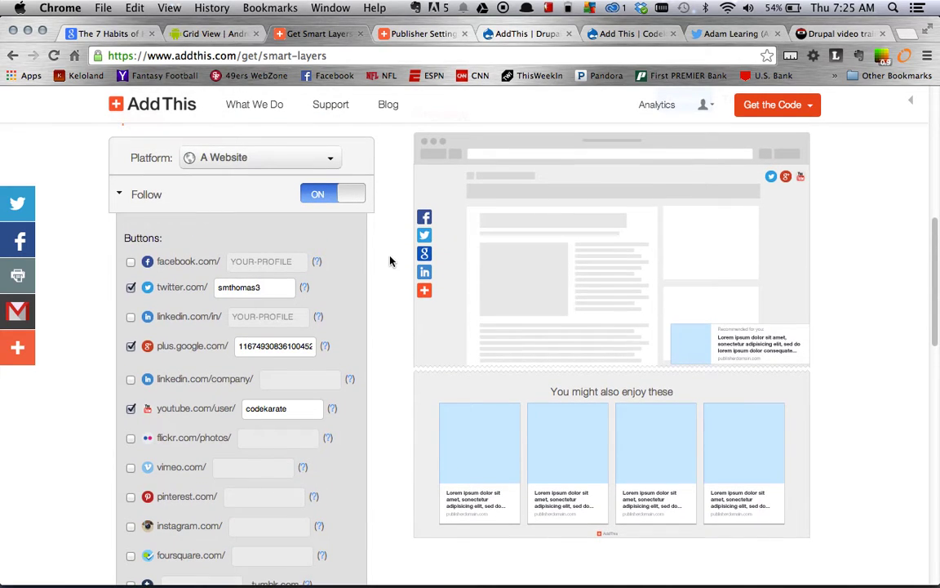
click(158, 196)
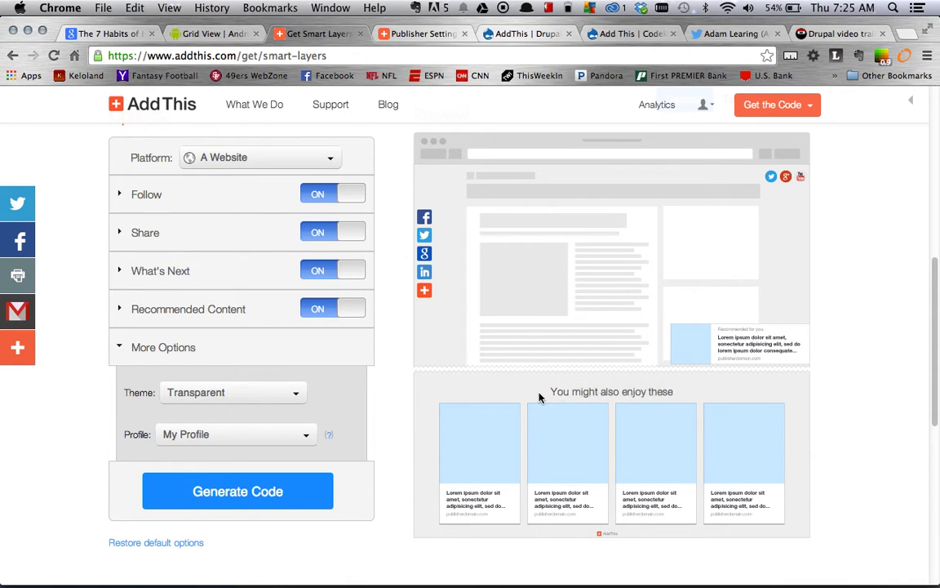
scroll(560, 443, down, 2)
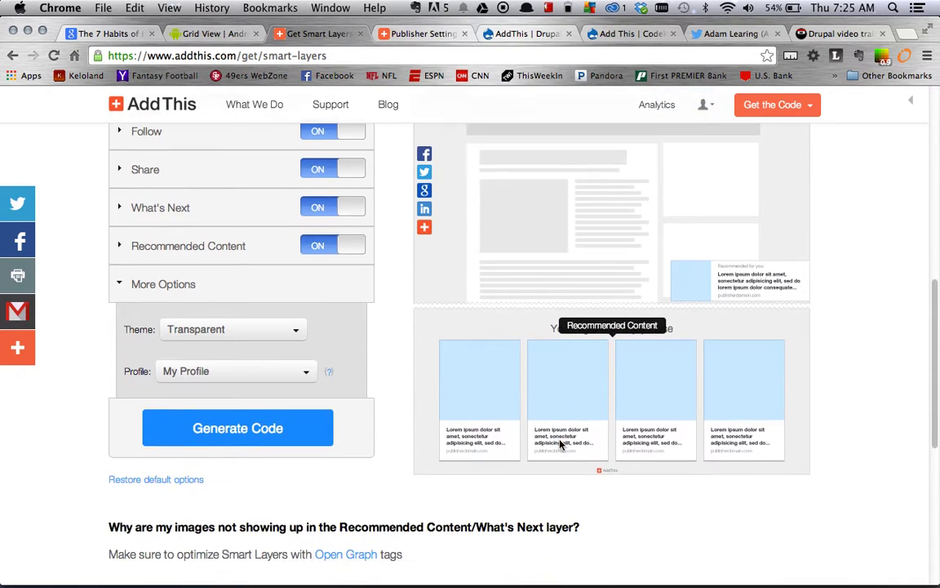
scroll(560, 443, up, 3)
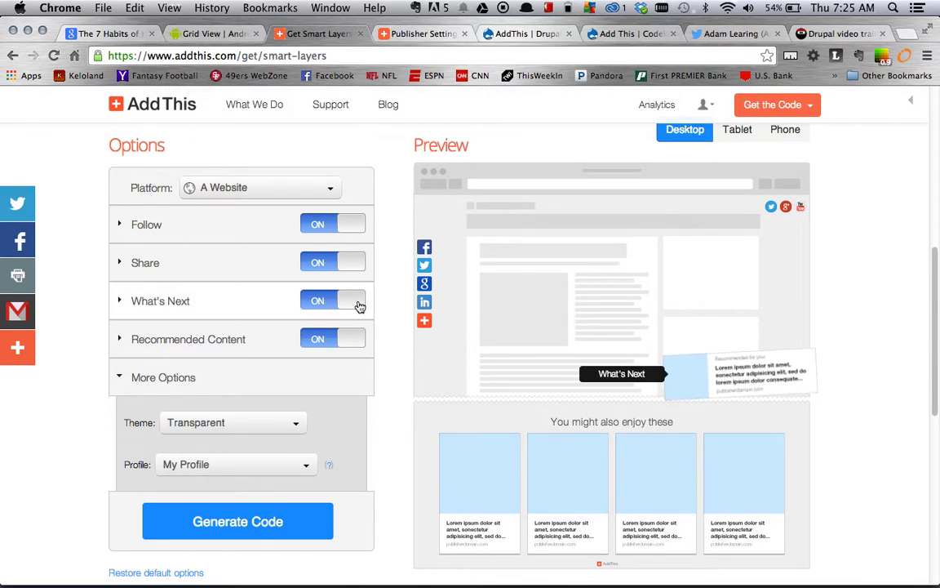
Step: Turn the What's Next and Recommended Content layers off and back on to compare the preview
click(357, 302)
click(357, 331)
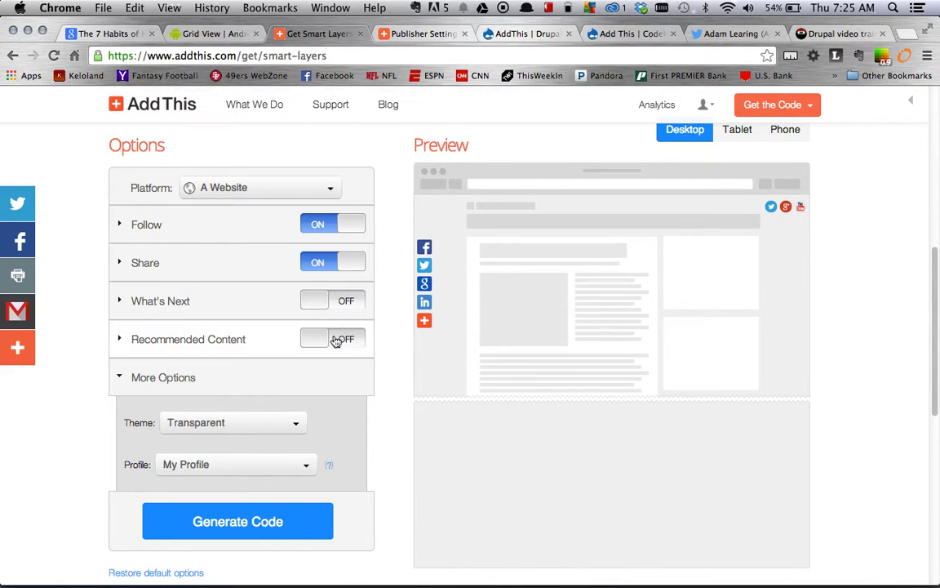
click(333, 304)
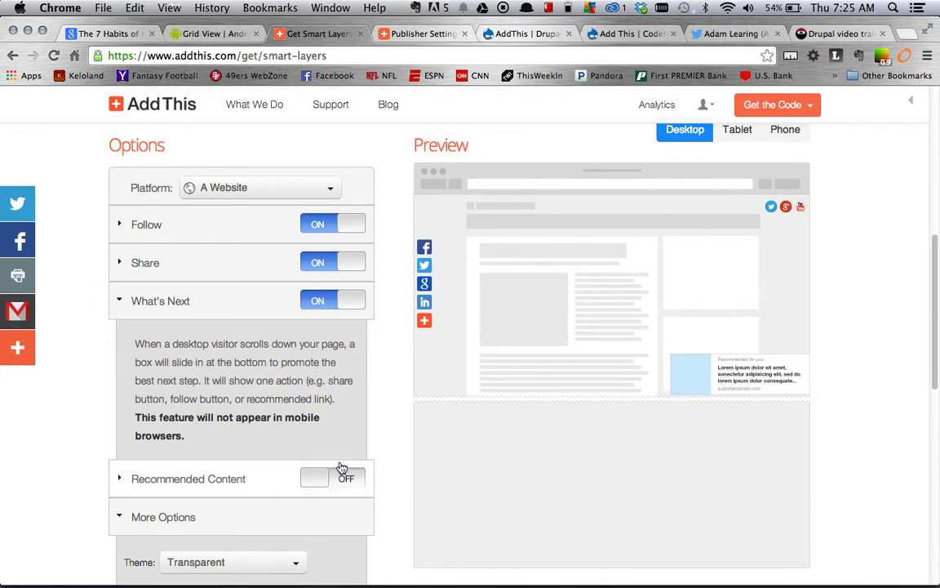
click(341, 476)
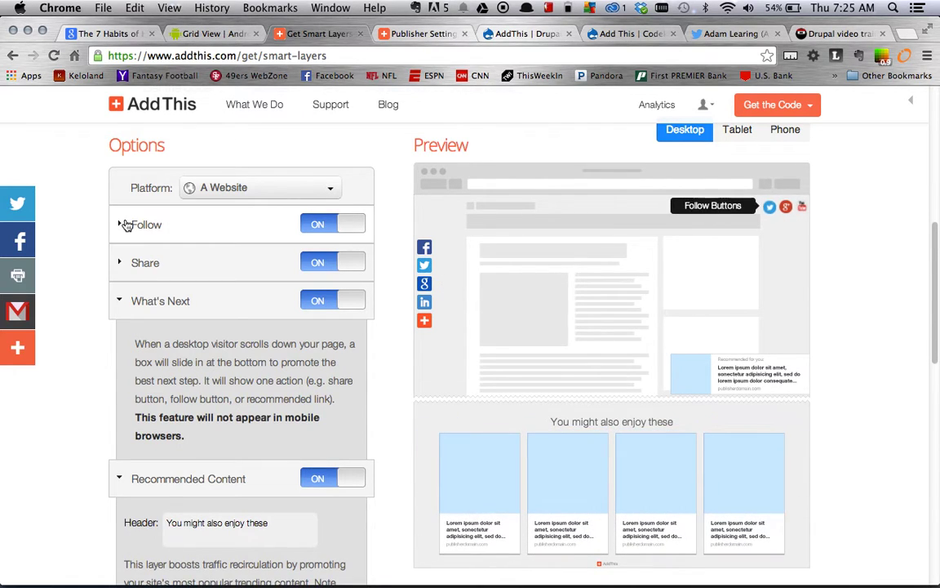
Step: Examine the Follow button profiles and the Share position and button-count settings, then collapse both sections
click(129, 224)
scroll(175, 381, down, 5)
scroll(177, 384, up, 3)
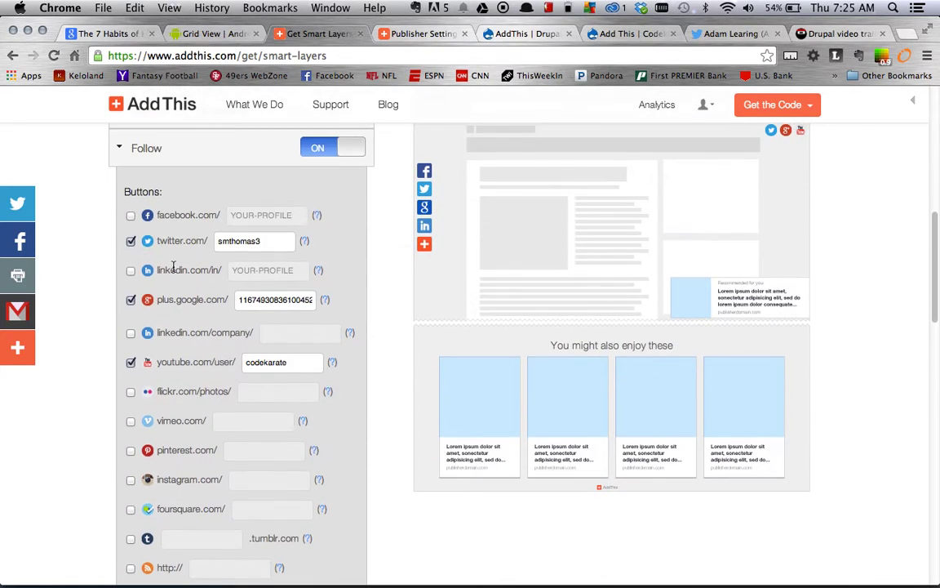
click(148, 149)
click(137, 203)
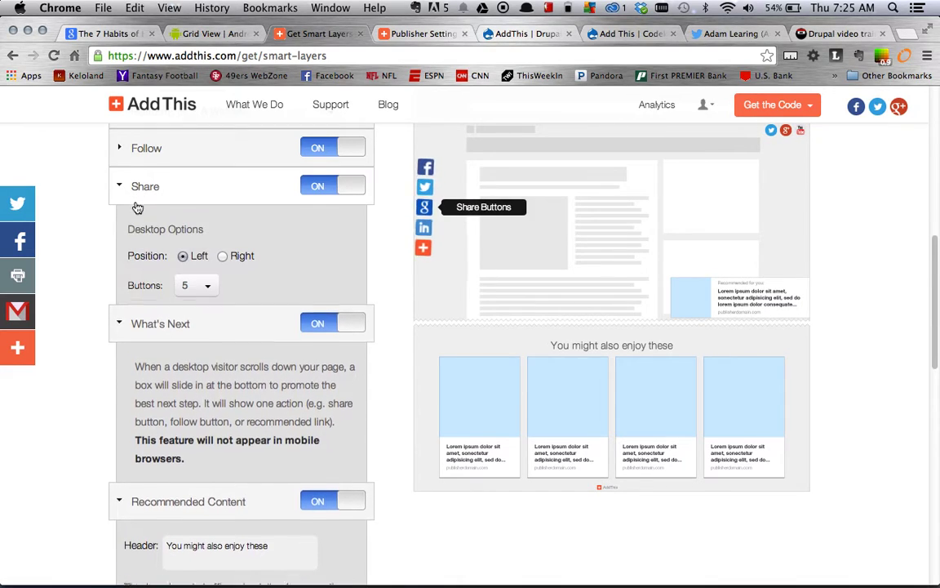
click(180, 185)
click(203, 149)
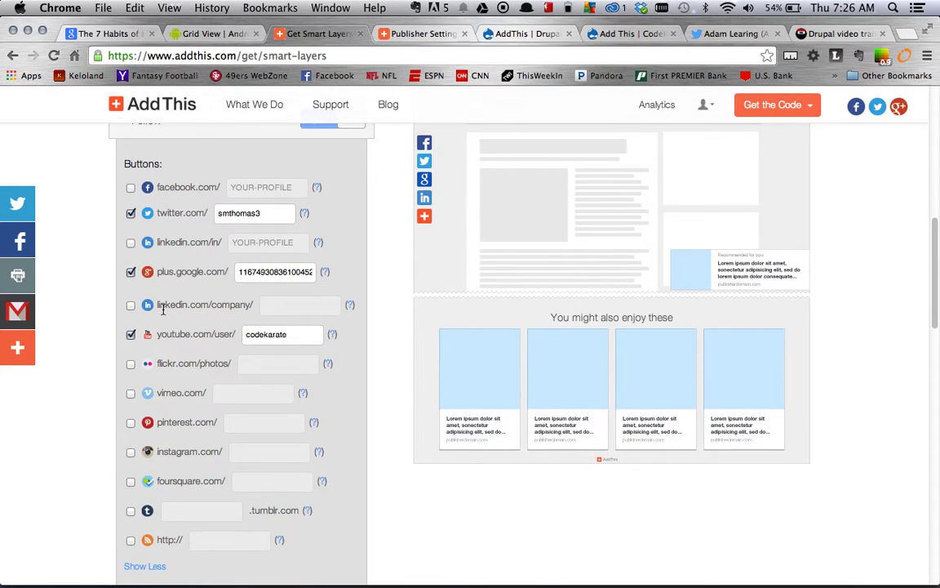
scroll(159, 302, up, 2)
click(179, 193)
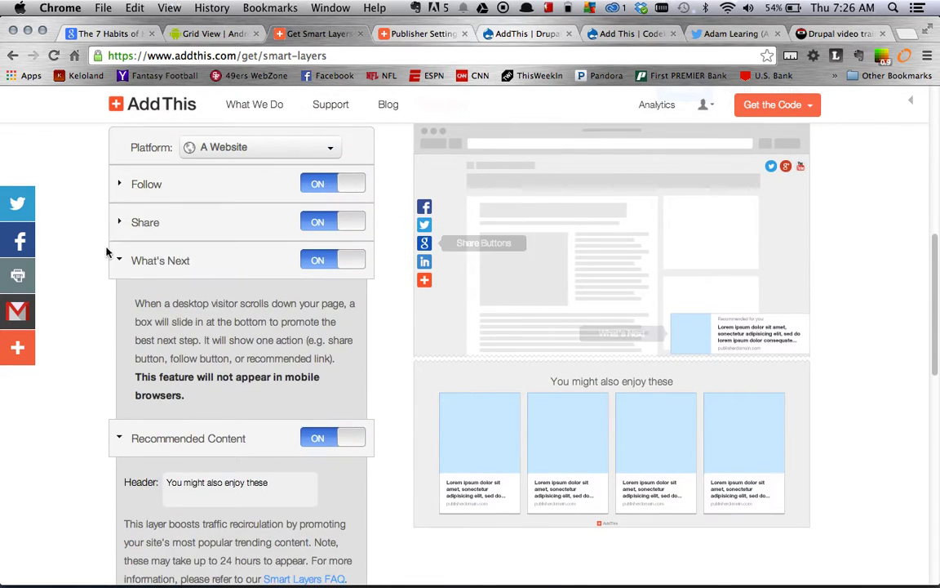
Step: Generate the Smart Layers code, review it, and copy the entire snippet
scroll(95, 320, down, 5)
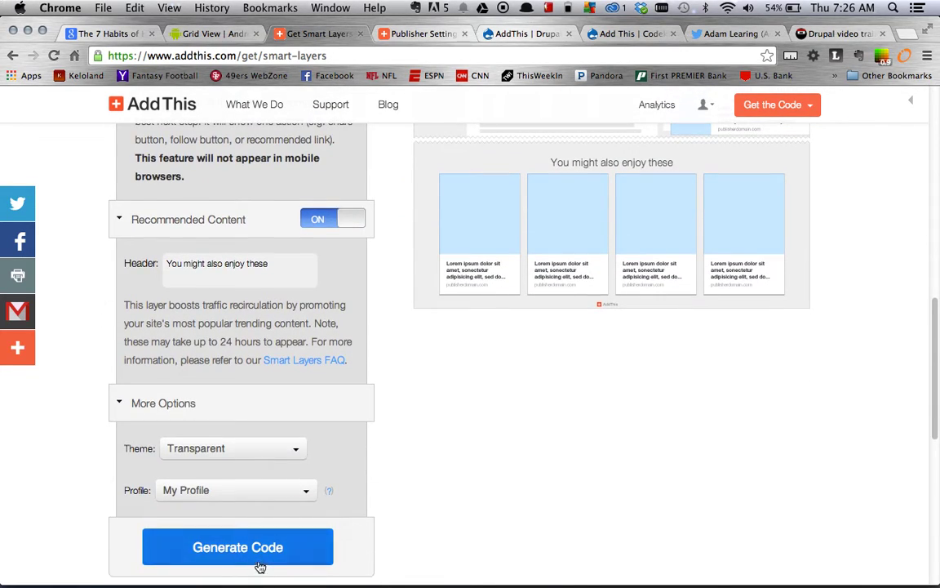
click(261, 561)
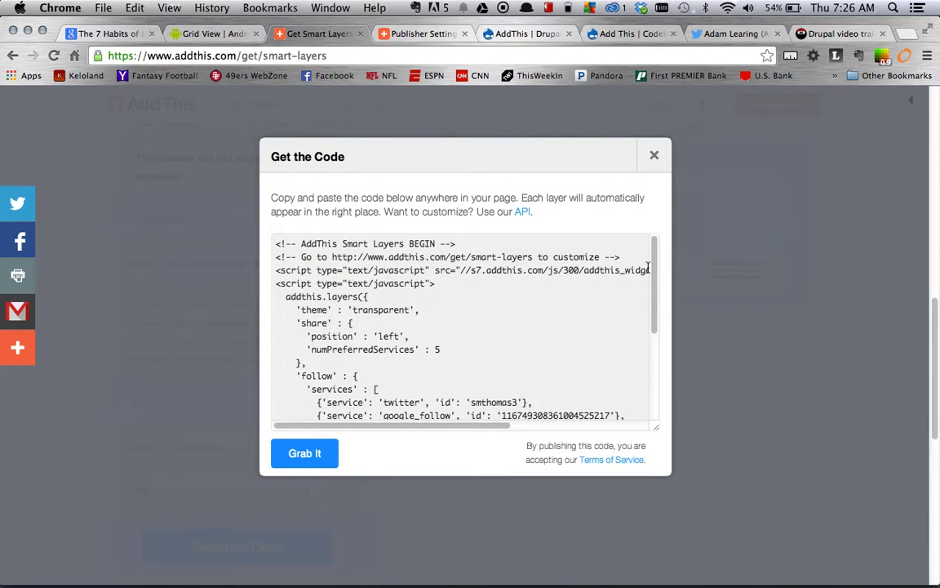
drag(654, 273, 654, 203)
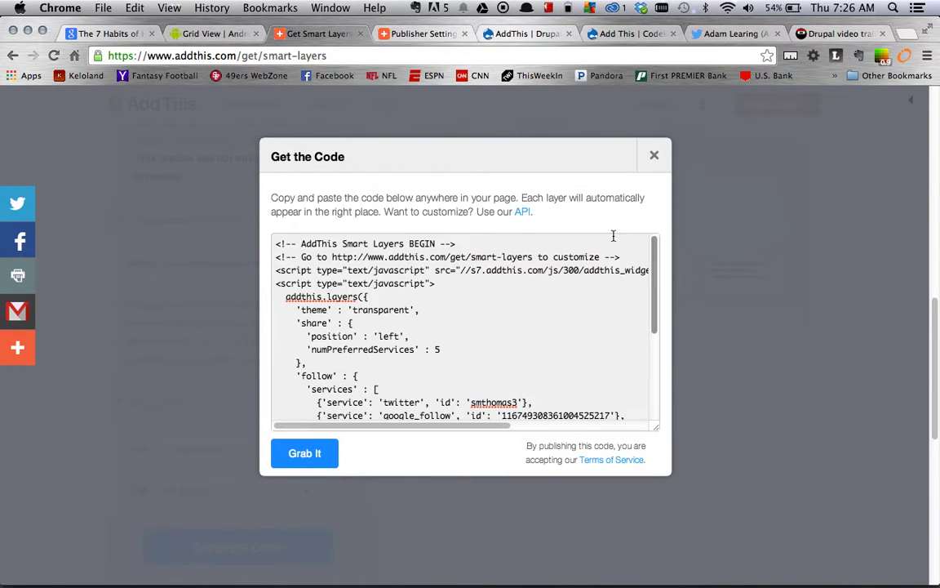
scroll(463, 278, down, 5)
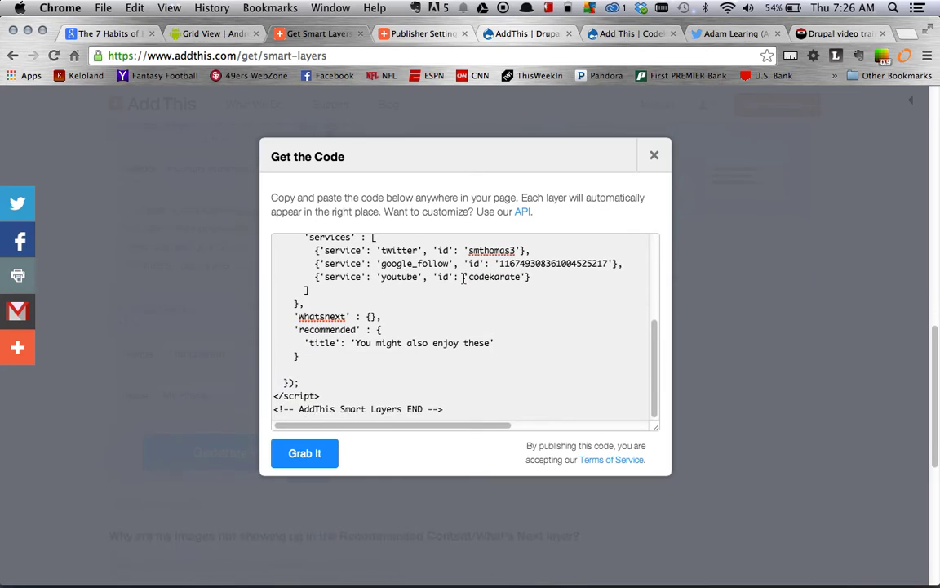
key(super+a)
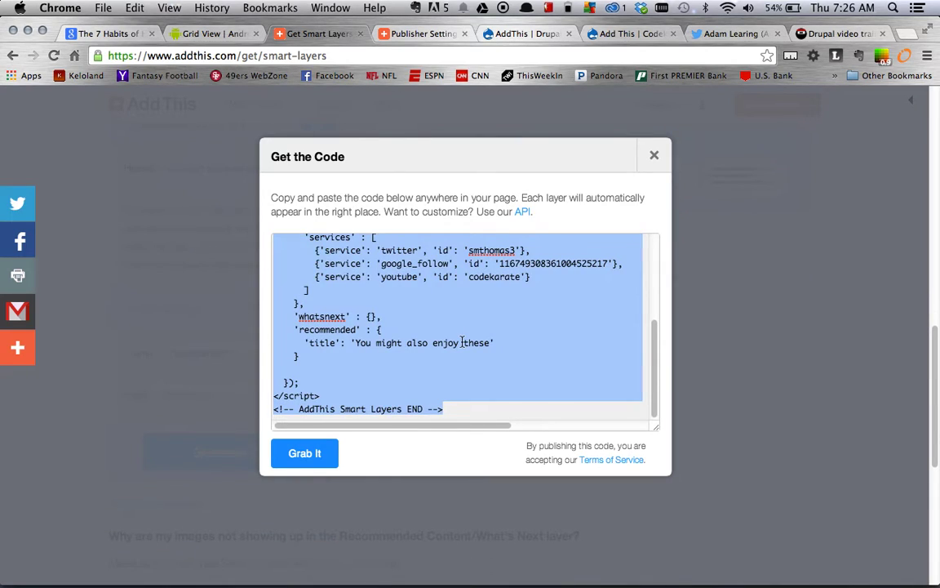
key(super+c)
Step: Switch to Komodo and look through html.tpl.php for its page structure and the AddThis Smart Layers code
mouse_move(666, 579)
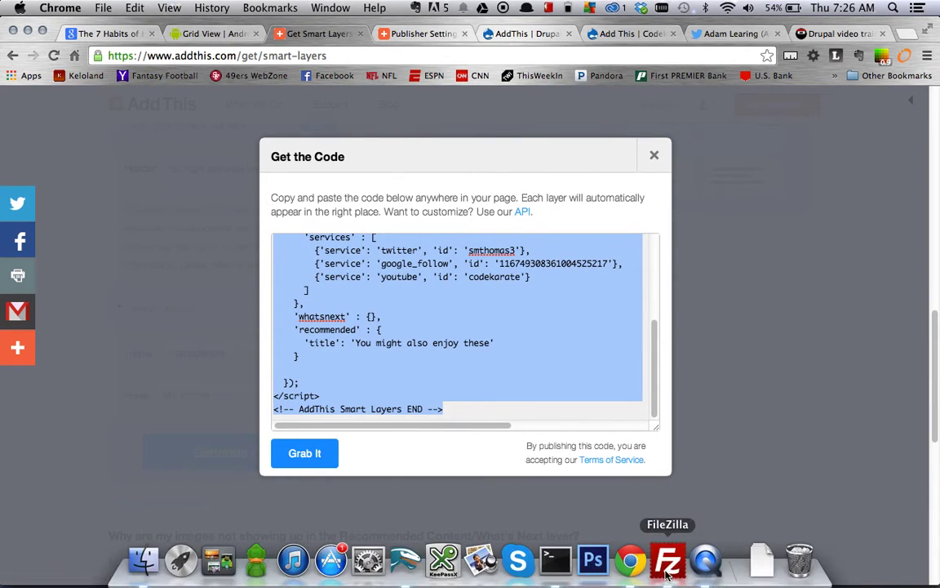
click(407, 558)
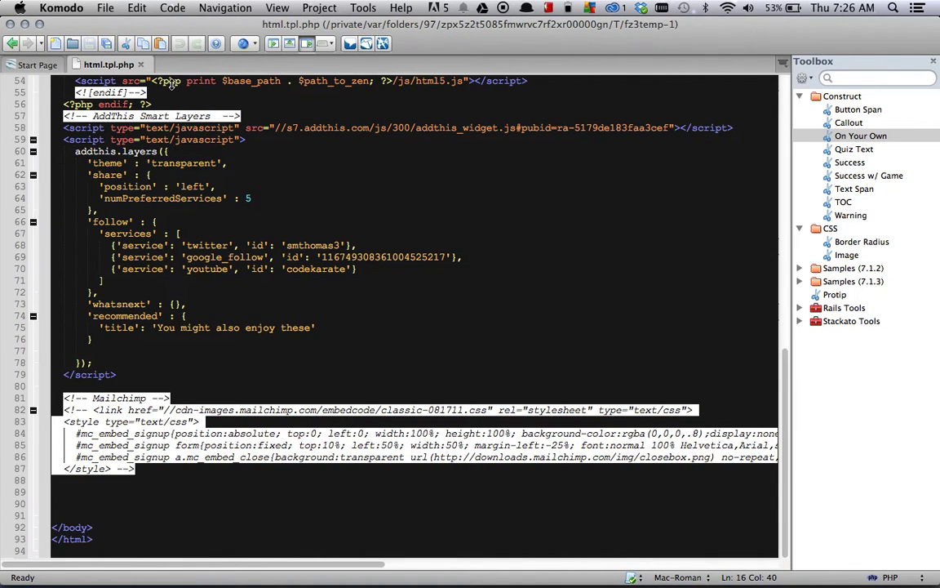
click(354, 225)
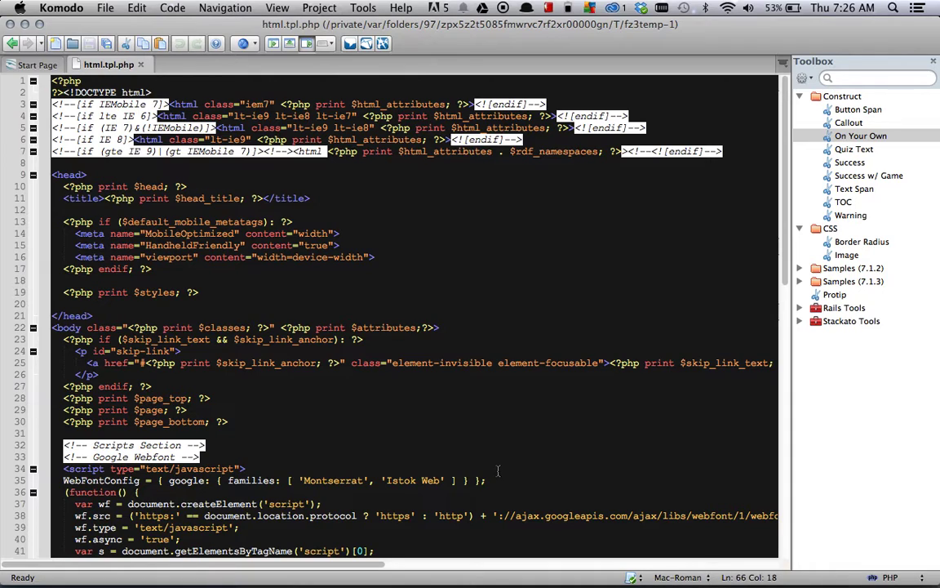
scroll(498, 471, down, 1)
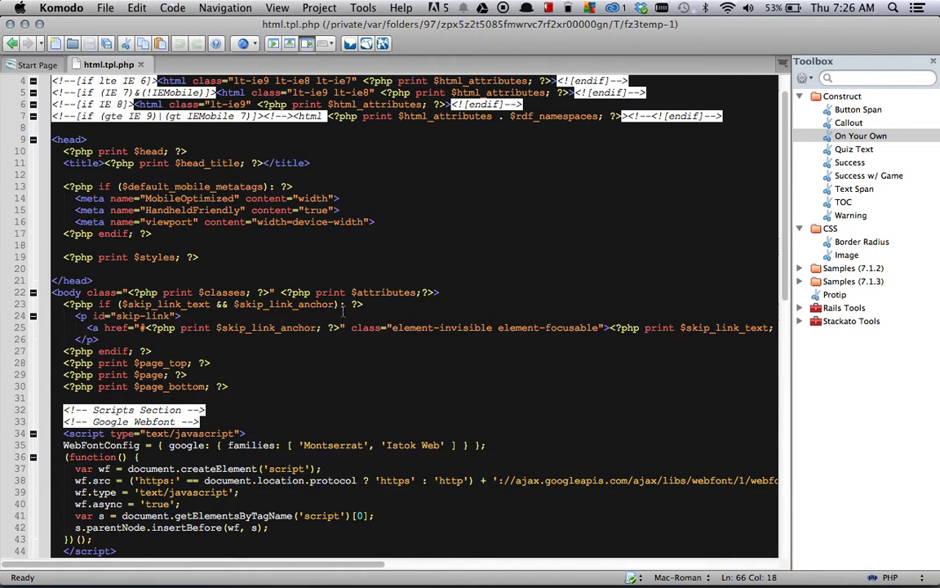
scroll(343, 311, down, 3)
scroll(342, 311, down, 10)
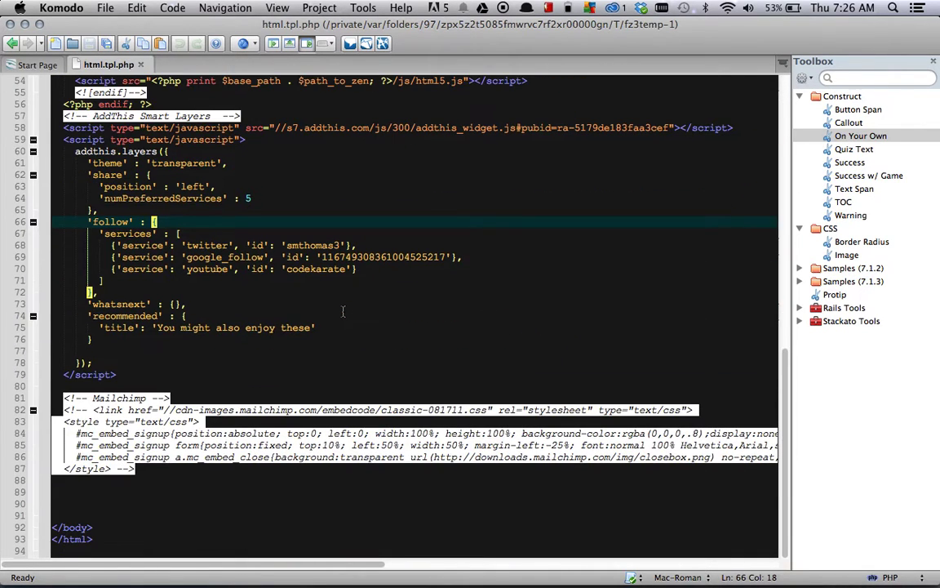
scroll(343, 311, up, 4)
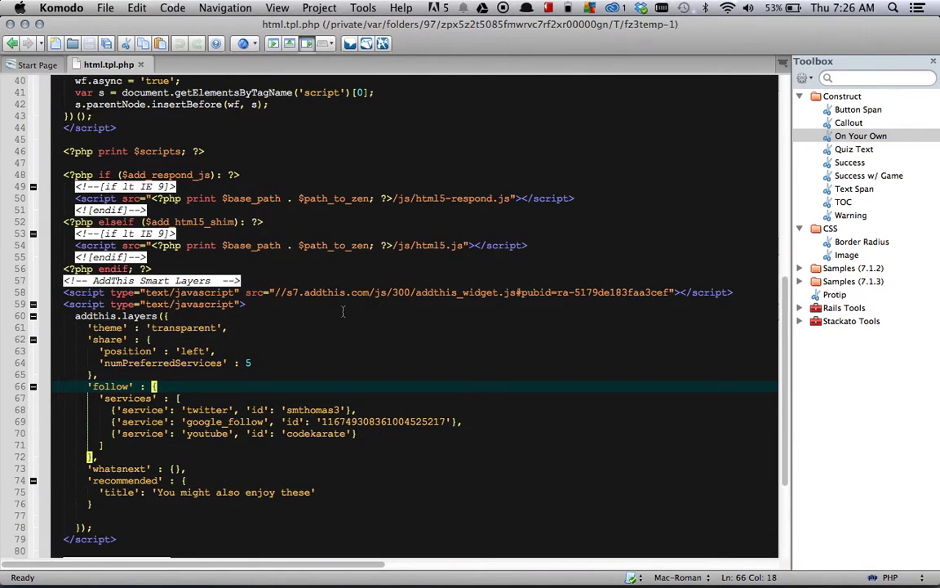
scroll(196, 253, up, 6)
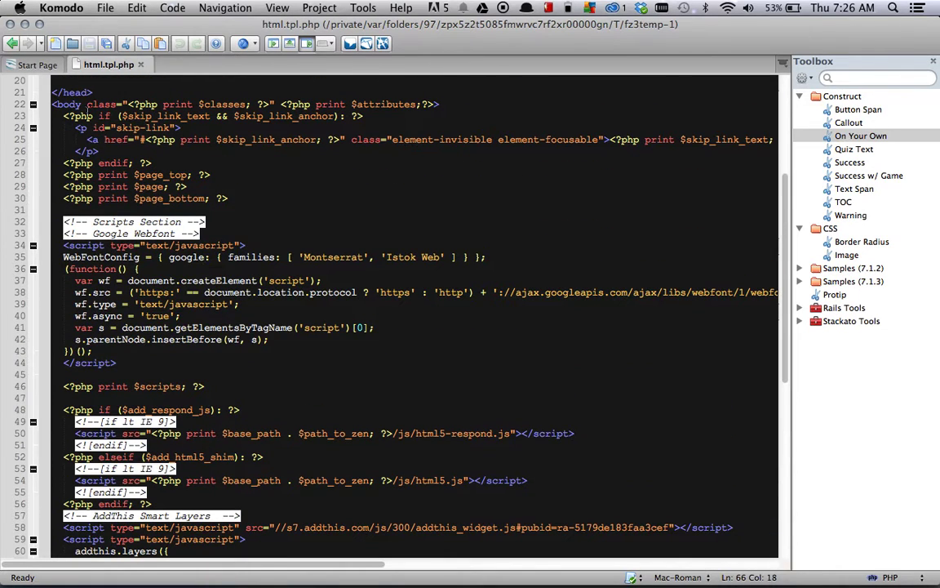
Step: Examine the closing head tag, opening body tag and styles line in html.tpl.php as possible script locations
double_click(74, 92)
click(134, 104)
scroll(137, 105, up, 5)
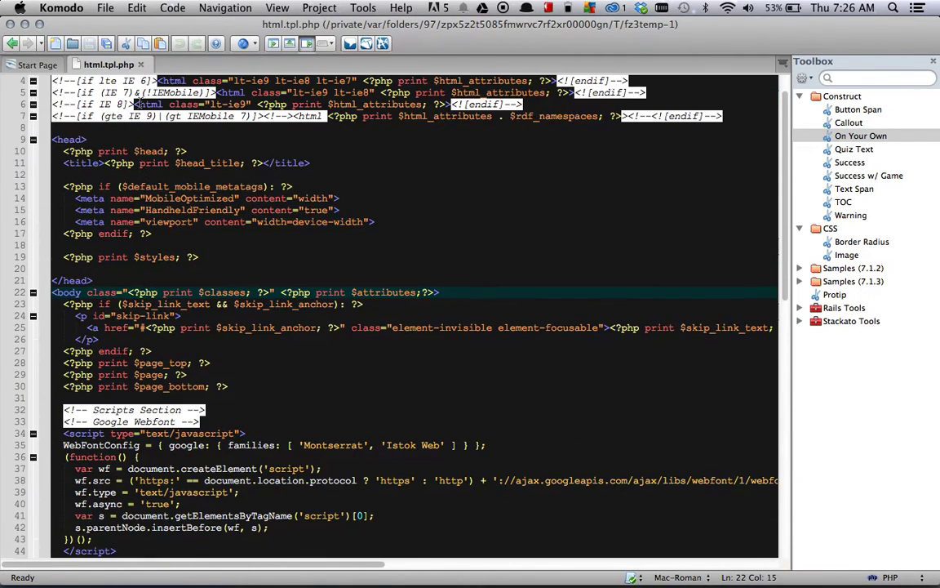
click(200, 256)
scroll(209, 254, down, 5)
scroll(222, 256, down, 6)
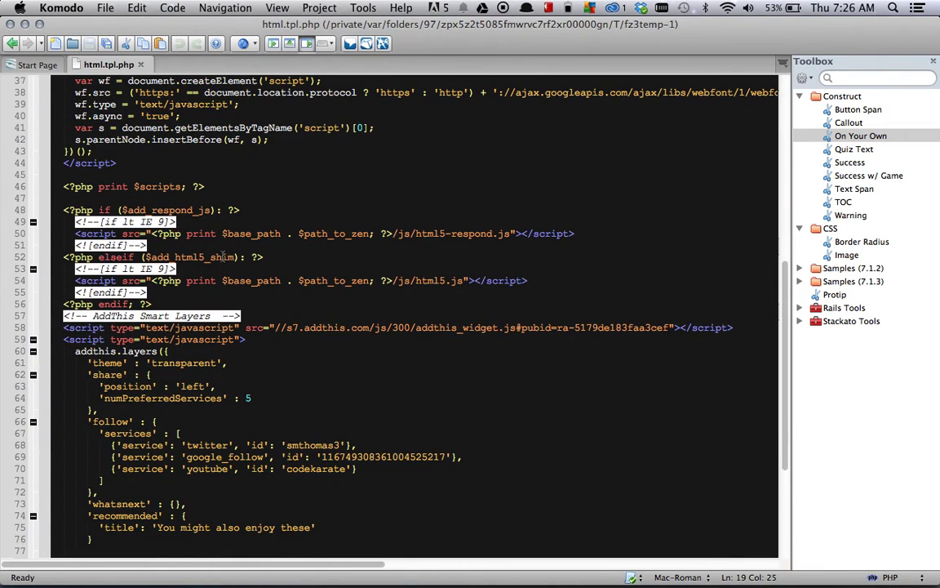
Step: Examine the addthis.layers script block and its placement after the endif statement, before the closing body tag
scroll(222, 256, down, 2)
scroll(222, 256, down, 2)
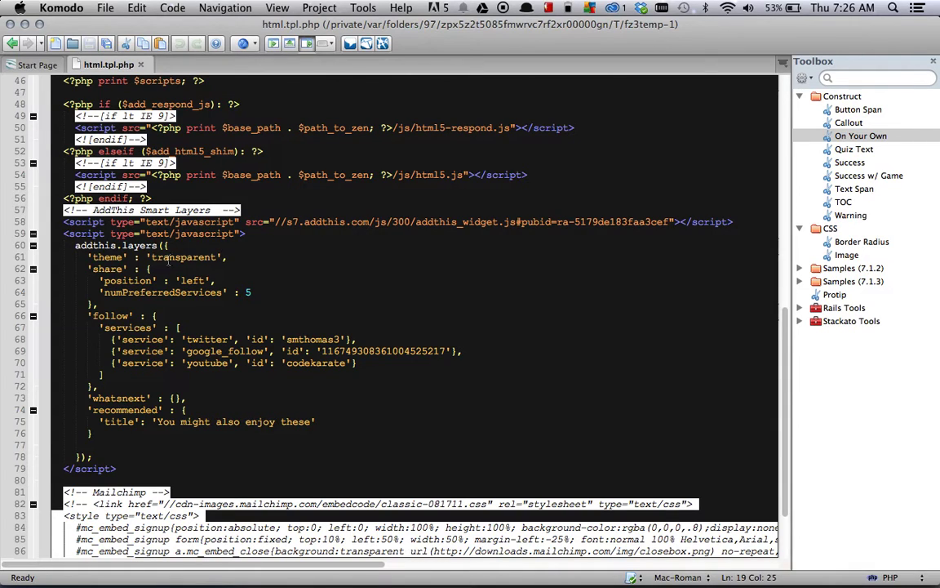
click(129, 471)
drag(129, 472, 51, 233)
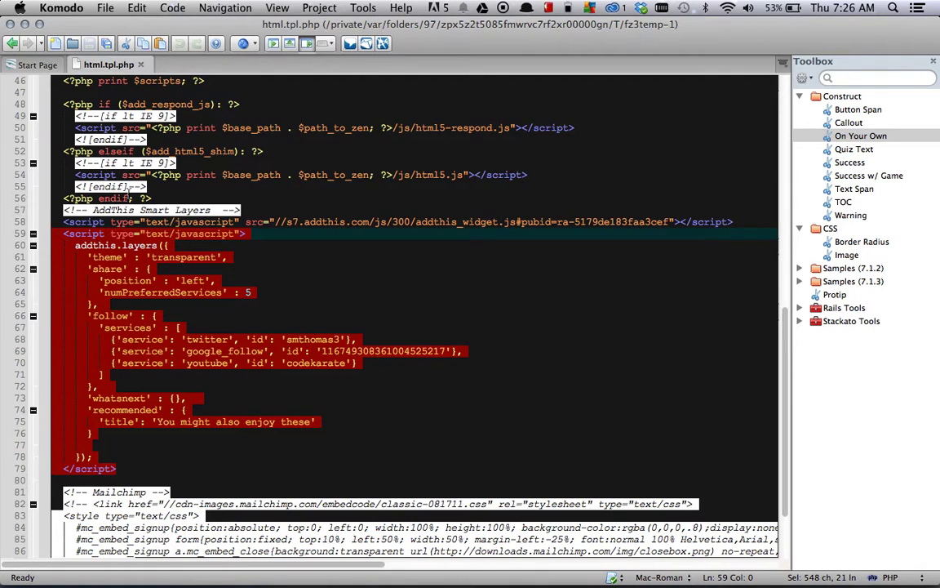
click(152, 199)
scroll(178, 196, down, 4)
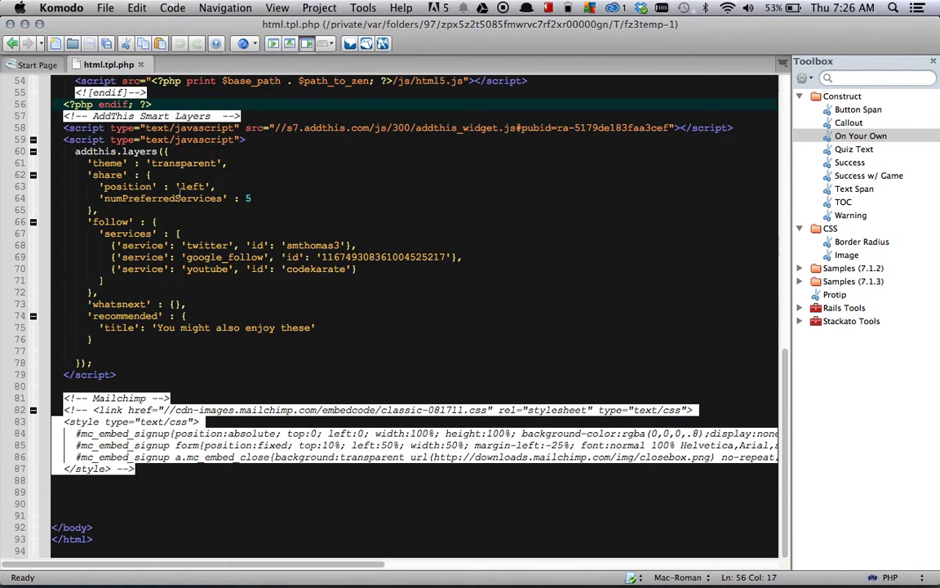
scroll(178, 187, up, 6)
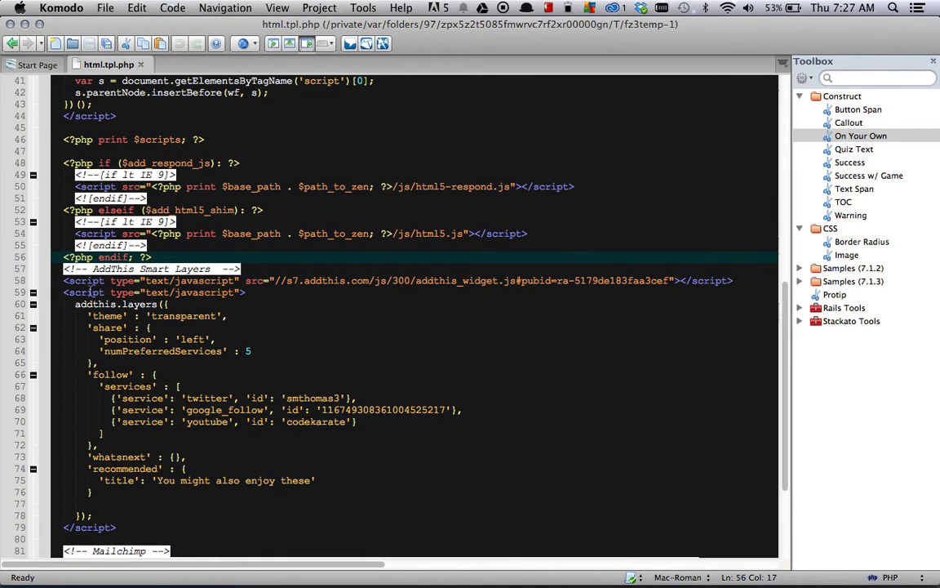
Step: Switch to Chrome and inspect the share and follow buttons on the codekarate.com home page
mouse_move(294, 563)
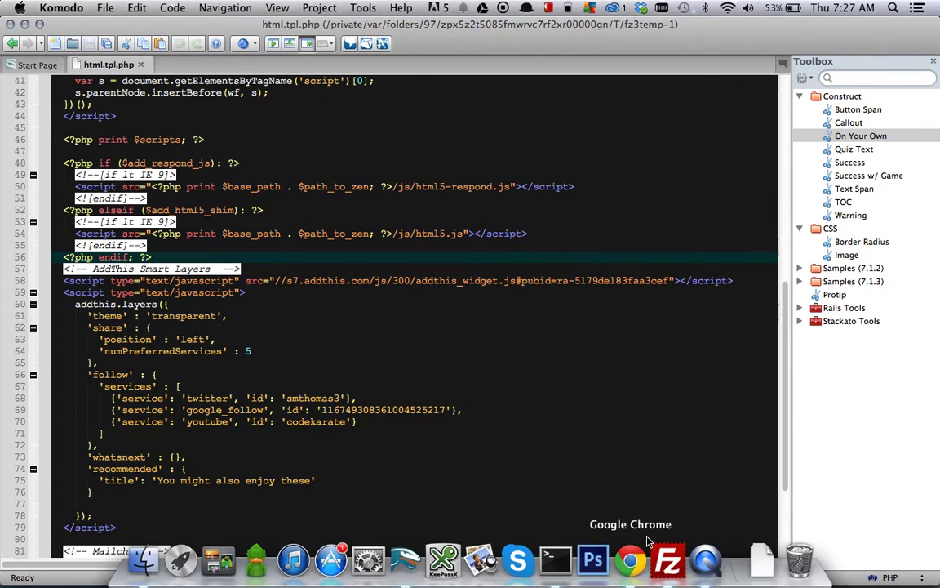
click(635, 561)
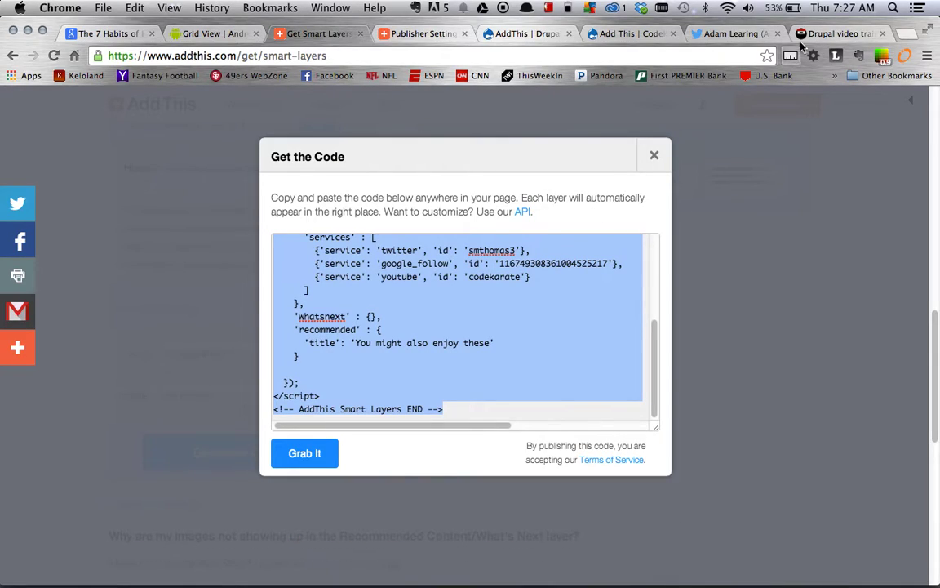
click(831, 31)
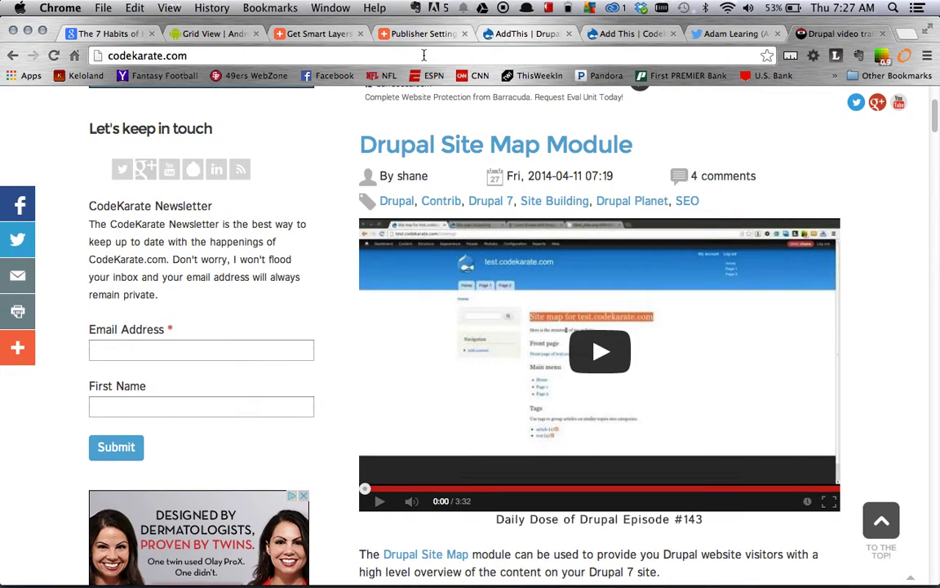
scroll(329, 203, up, 3)
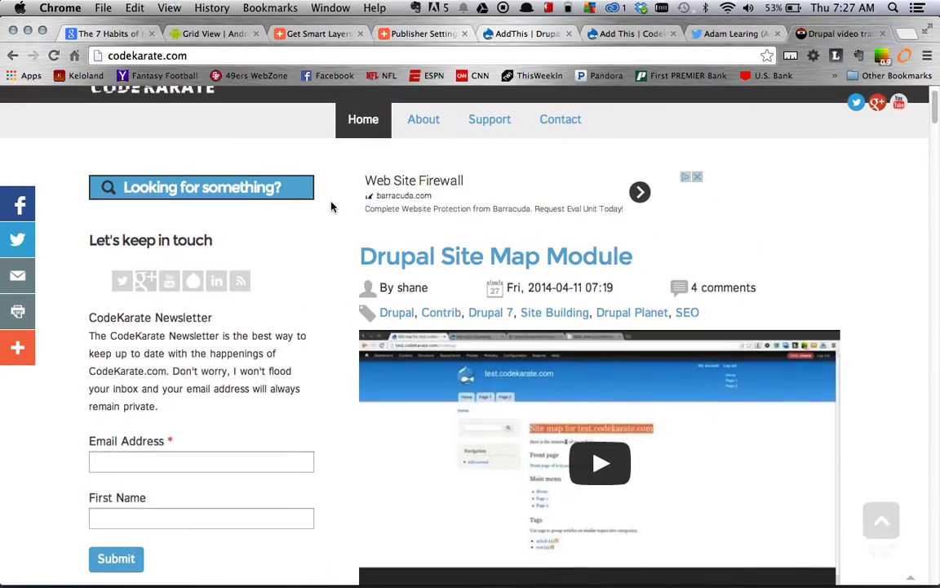
scroll(331, 207, down, 1)
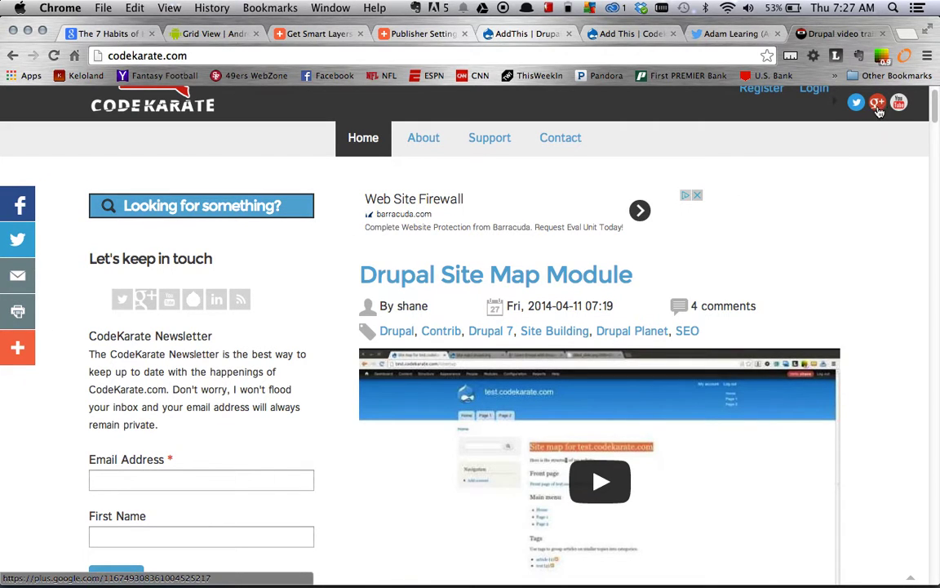
Step: Go far down the codekarate.com home page and open the Drupal 7 Quicktabs Module article from the Recommended for you box
drag(935, 114, 935, 363)
scroll(936, 363, down, 10)
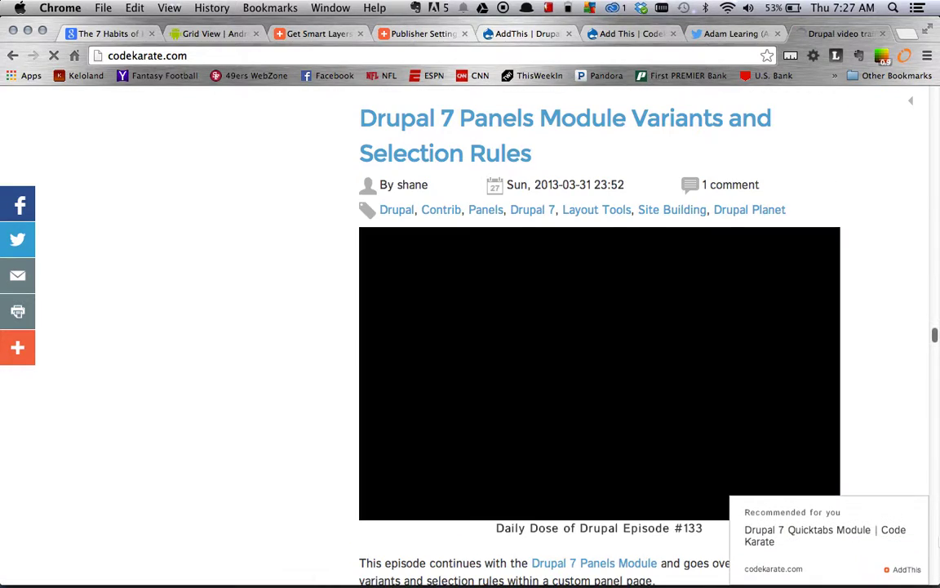
click(833, 537)
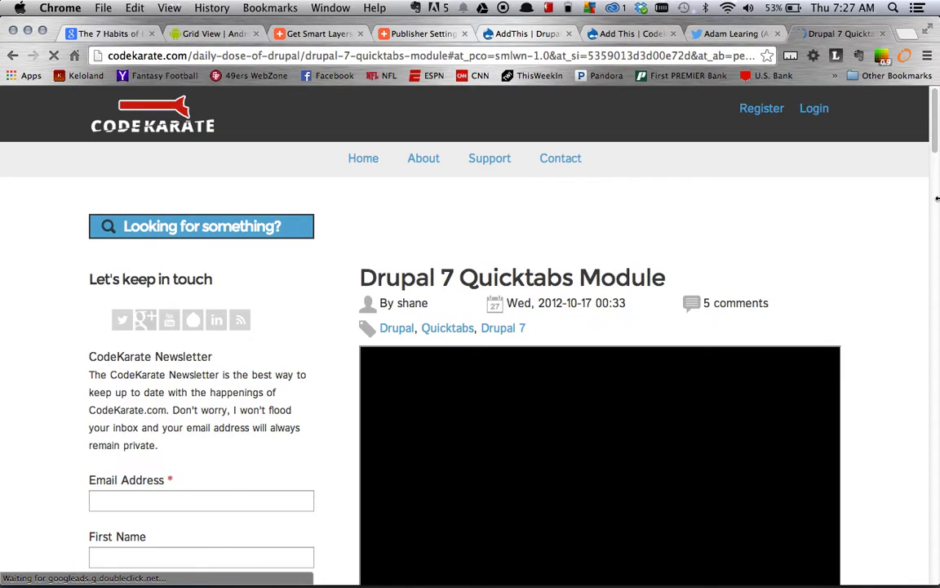
drag(937, 199, 937, 91)
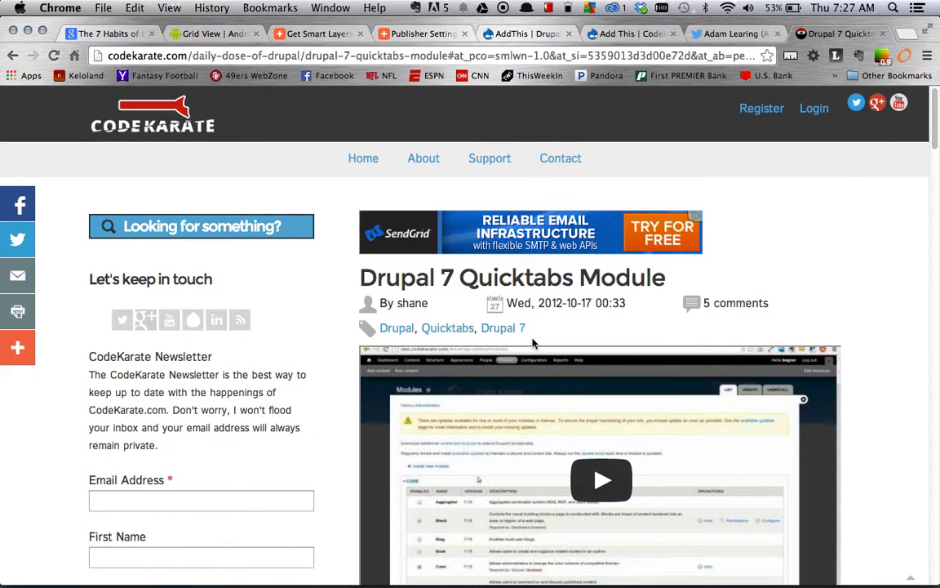
Step: Examine the "You might also enjoy these" recommended content layer at the end of the Quicktabs article
scroll(288, 349, down, 20)
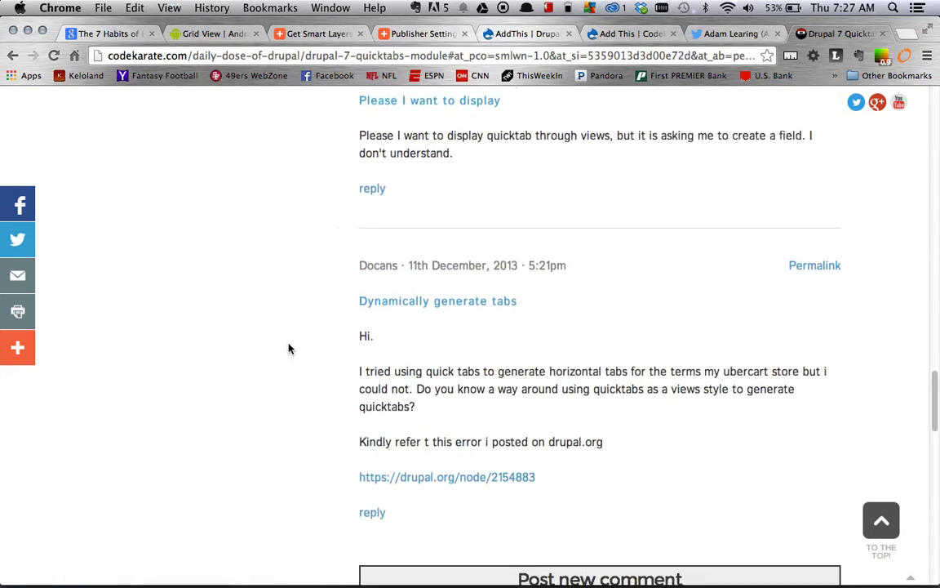
scroll(288, 349, down, 10)
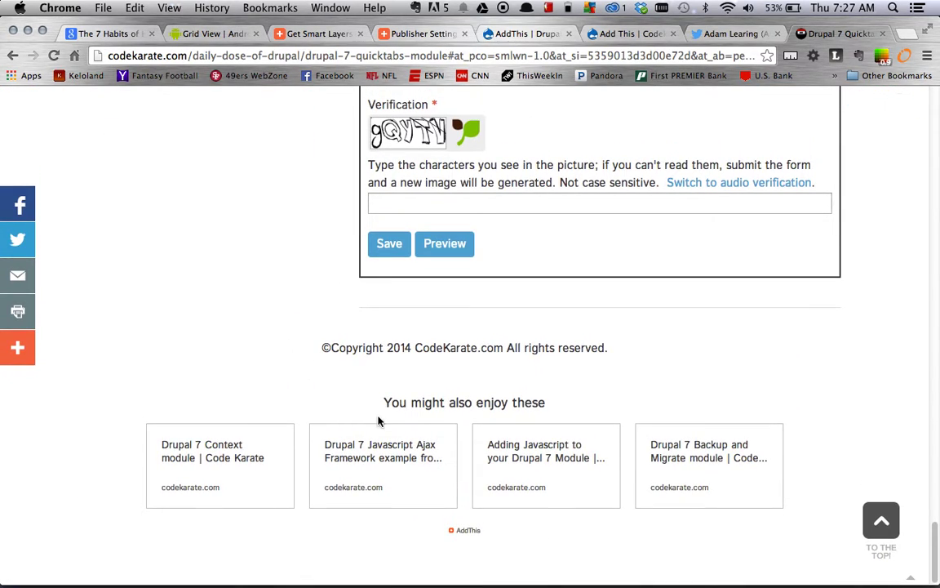
drag(387, 400, 548, 400)
click(549, 402)
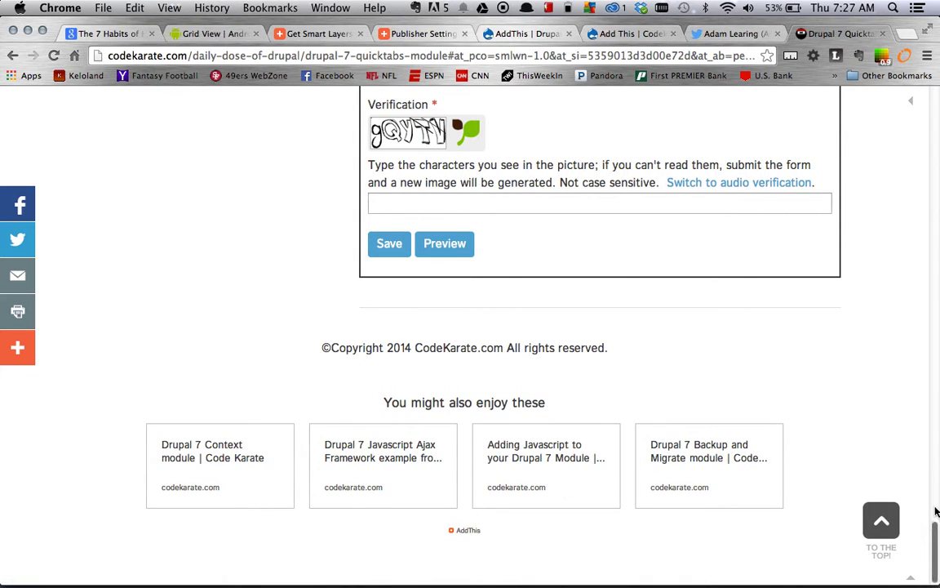
Step: Return to the start of the Quicktabs article and look over its share, follow and recommendation layers
drag(936, 548, 891, 163)
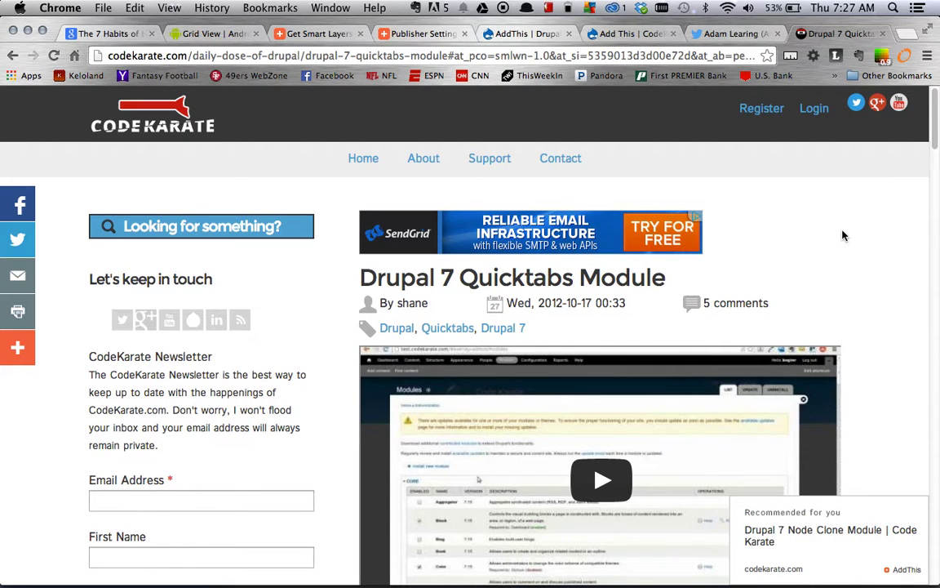
scroll(843, 236, down, 2)
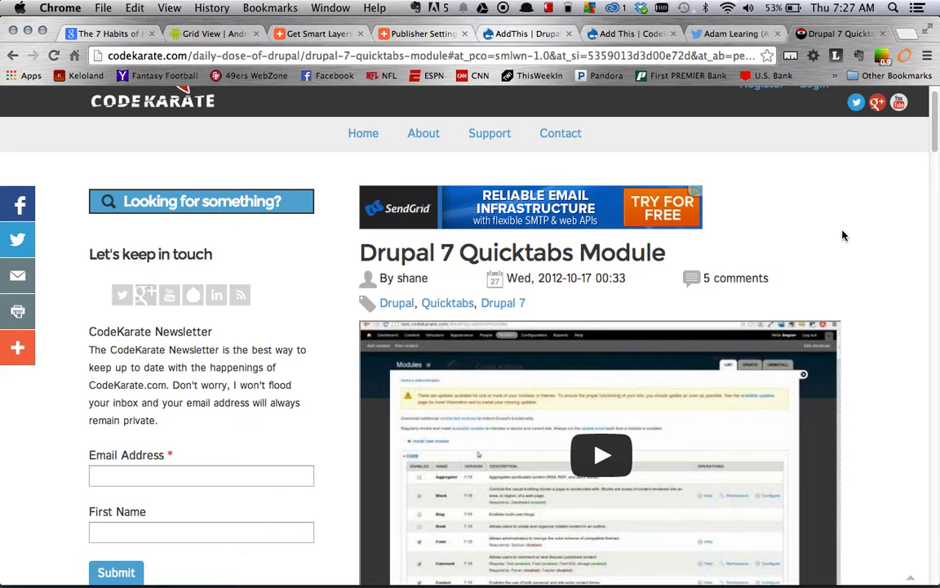
scroll(843, 236, up, 1)
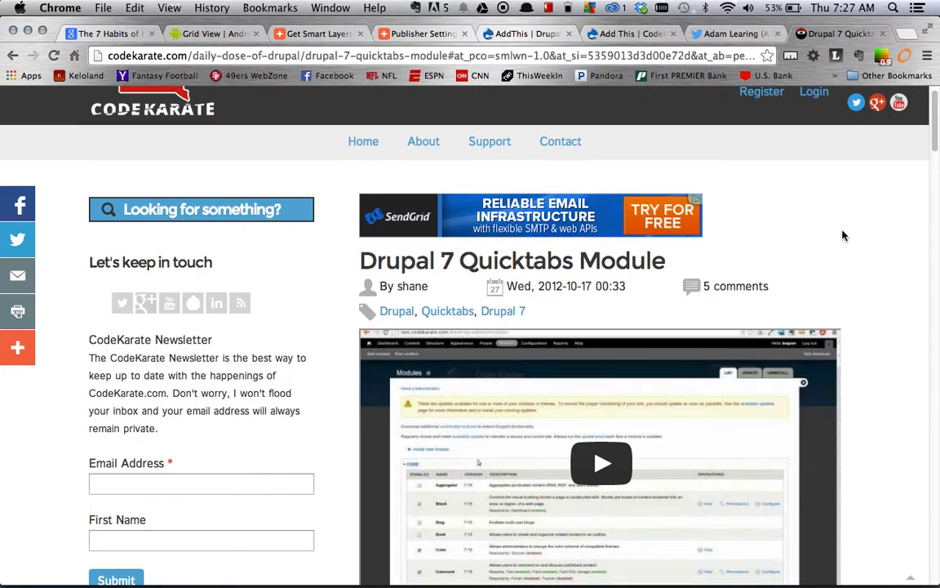
scroll(843, 235, up, 1)
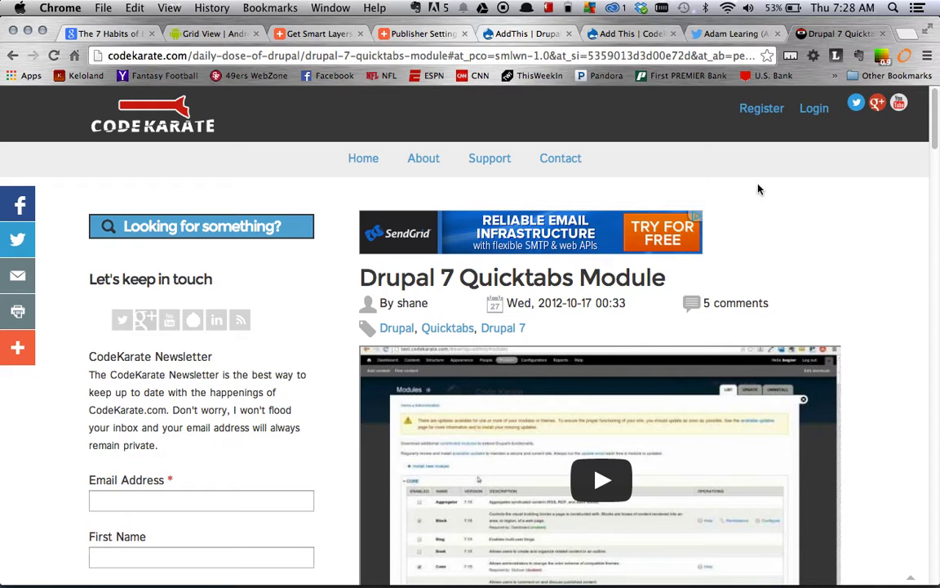
Step: Return to the AddThis Smart Layers page, dismiss the open code window and generate the code again from the current options
click(298, 34)
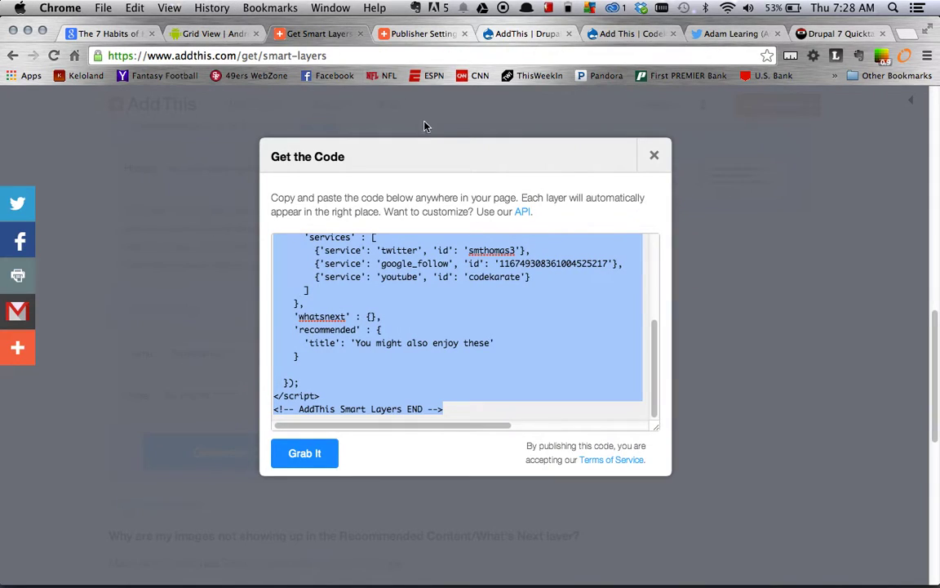
click(653, 155)
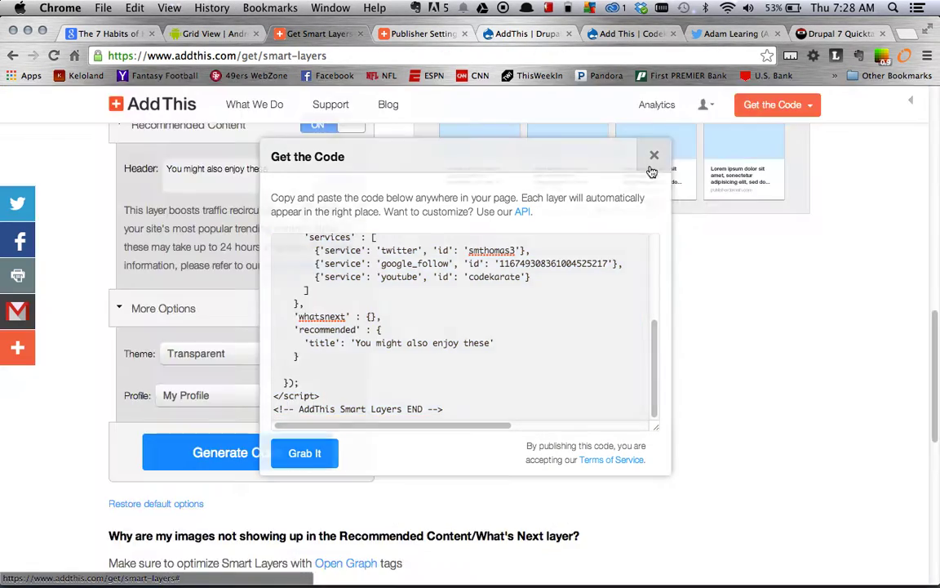
scroll(233, 310, up, 5)
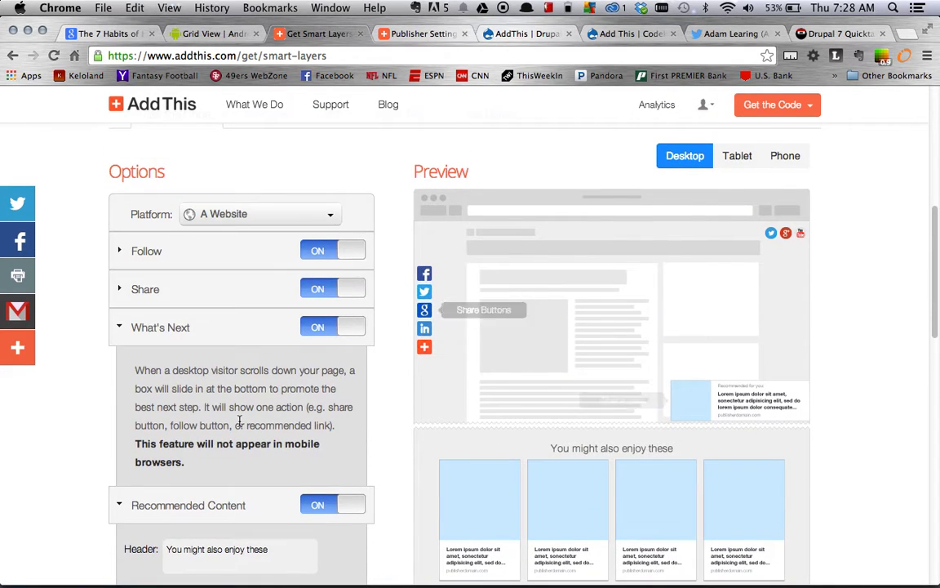
scroll(236, 359, down, 10)
click(247, 405)
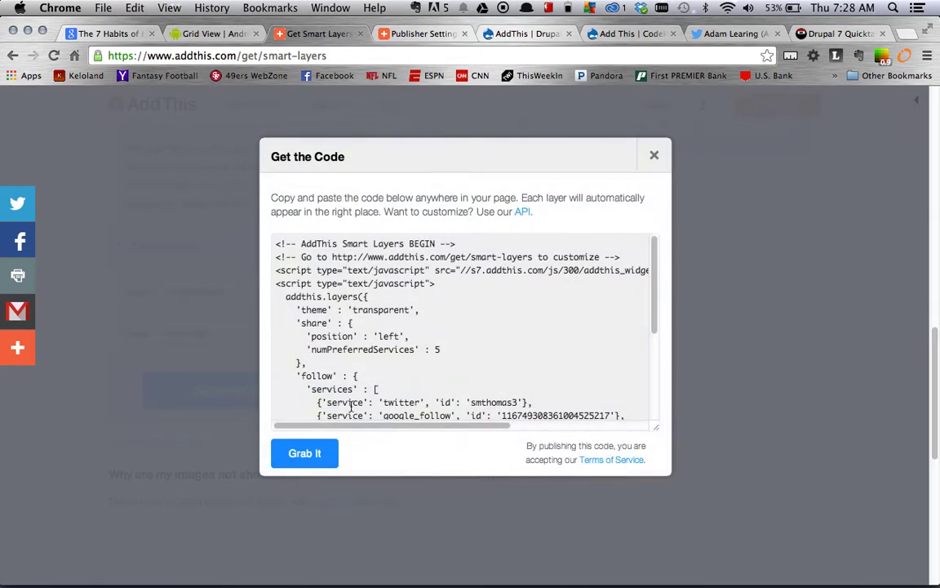
Step: Close the generated code and review the Smart Layers options and preview
click(653, 158)
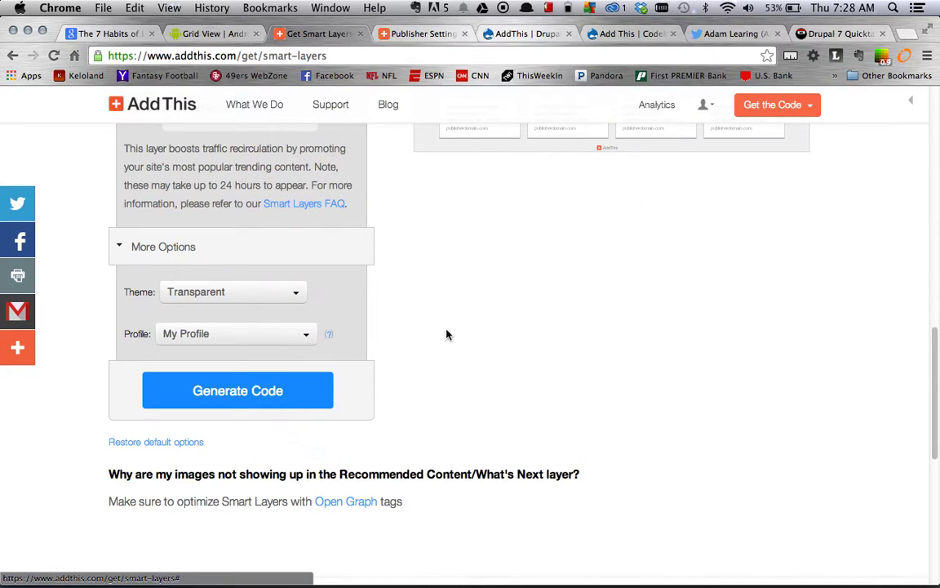
scroll(379, 305, up, 5)
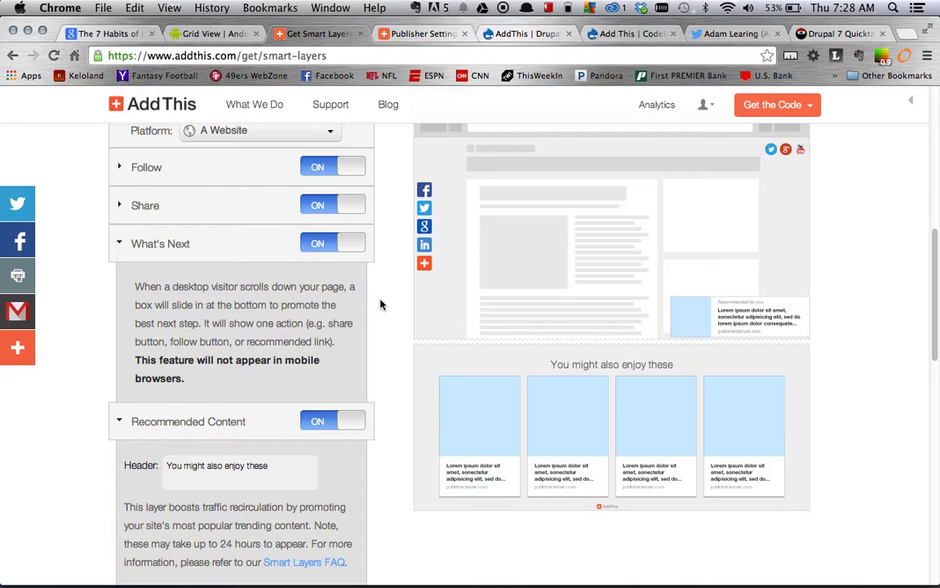
scroll(380, 305, up, 4)
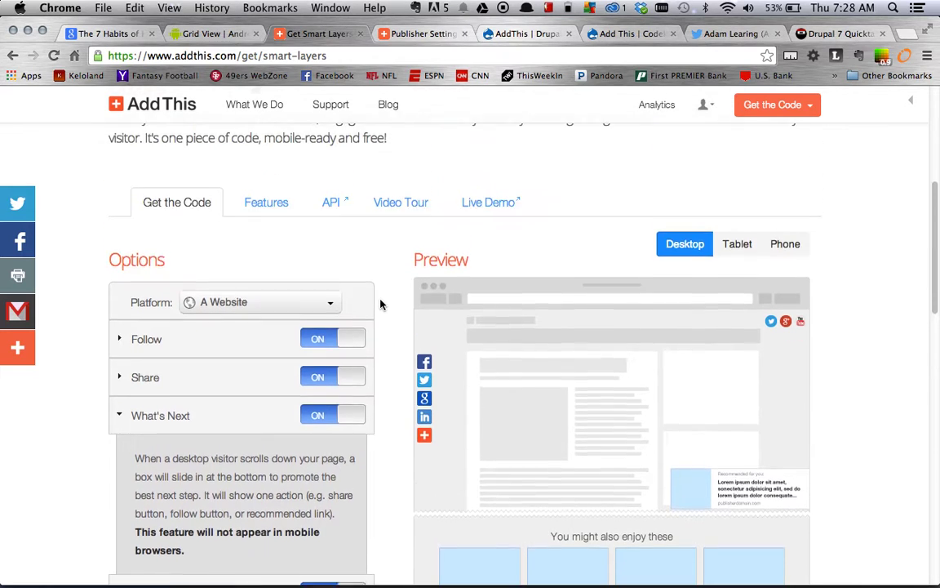